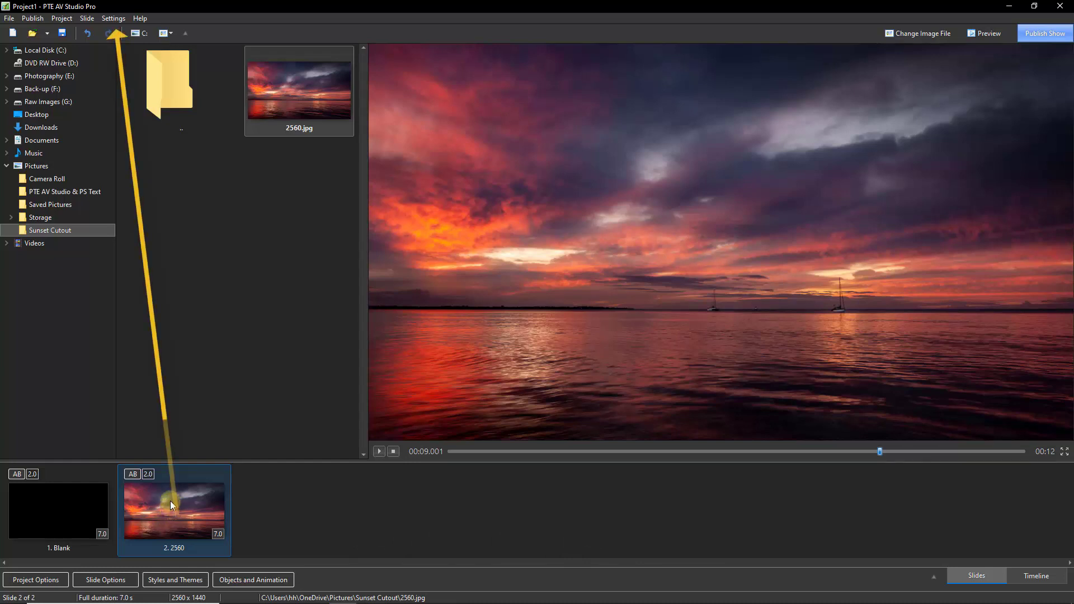
Open PTE AV Studio Pro's Preferences from the Settings menu, at the System page
click(115, 19)
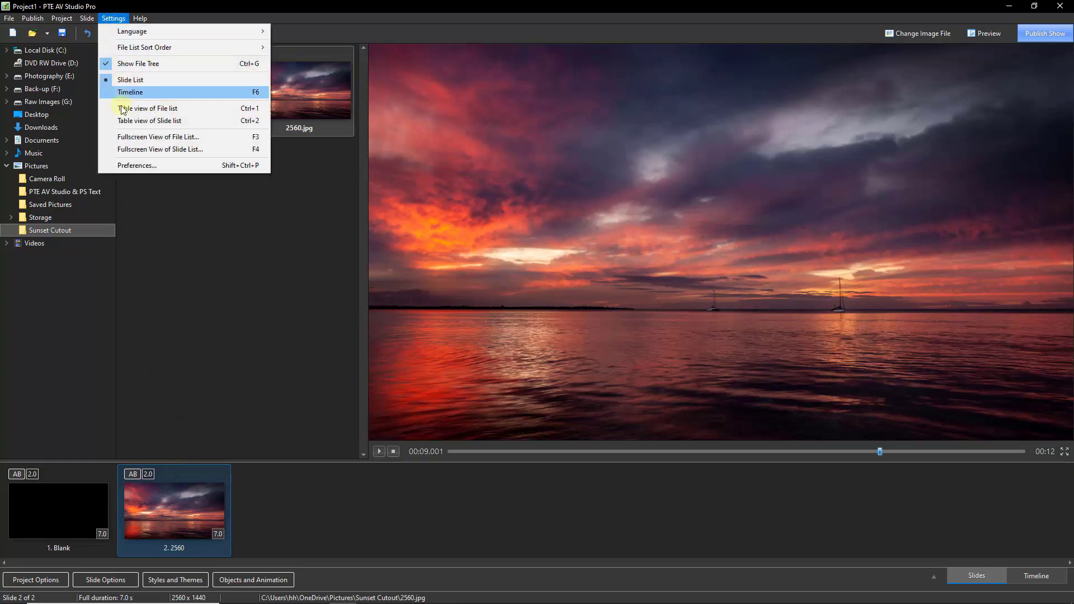
click(124, 166)
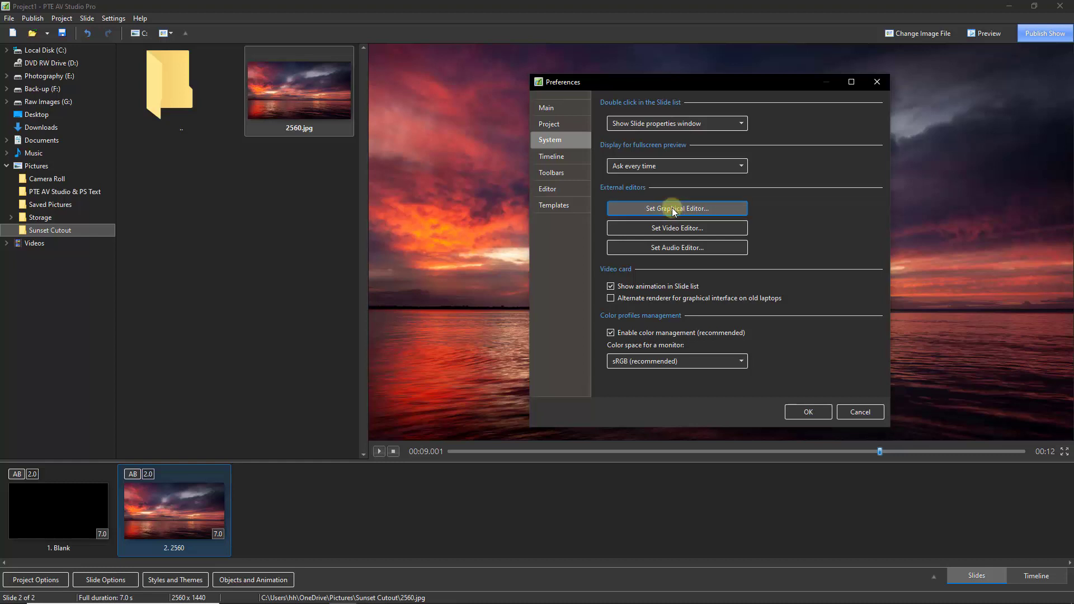
Set a custom graphical editor and browse to C:\Program Files\Adobe\Adobe Photoshop 2020\Photoshop.exe
click(674, 211)
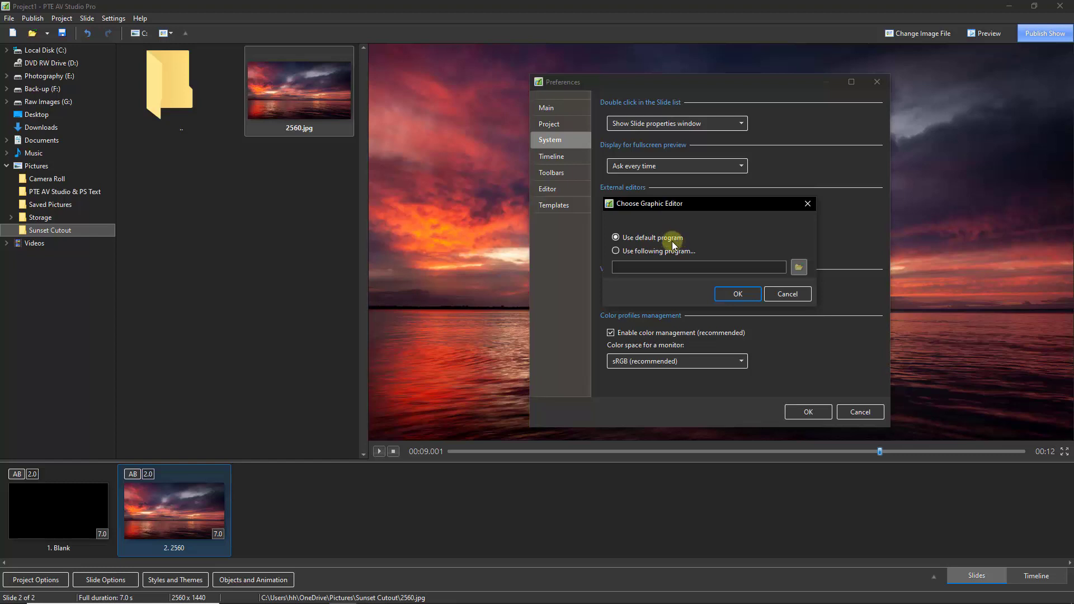
click(617, 252)
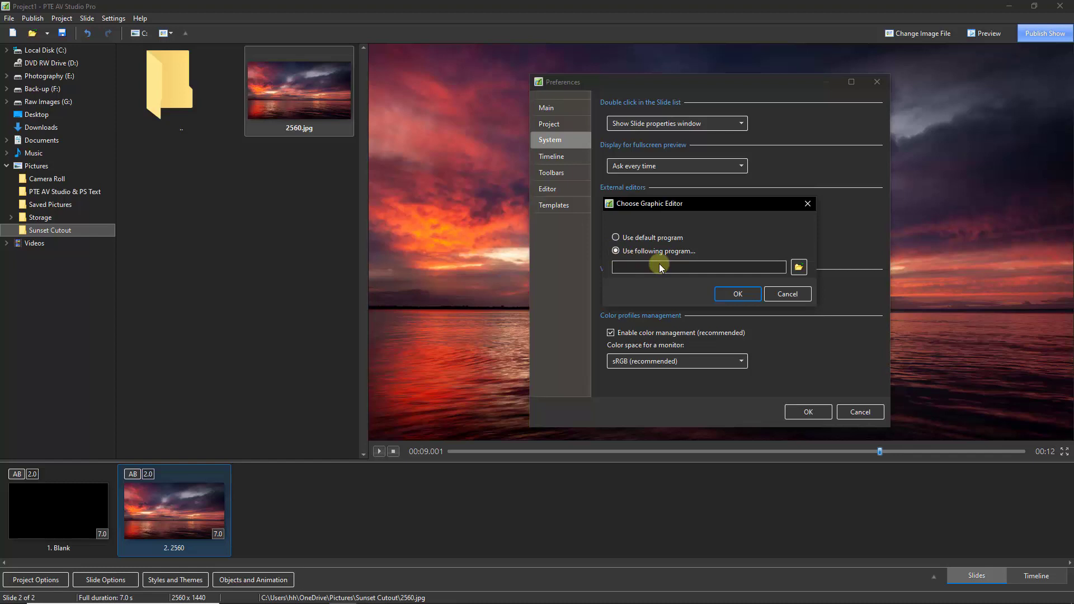
click(799, 269)
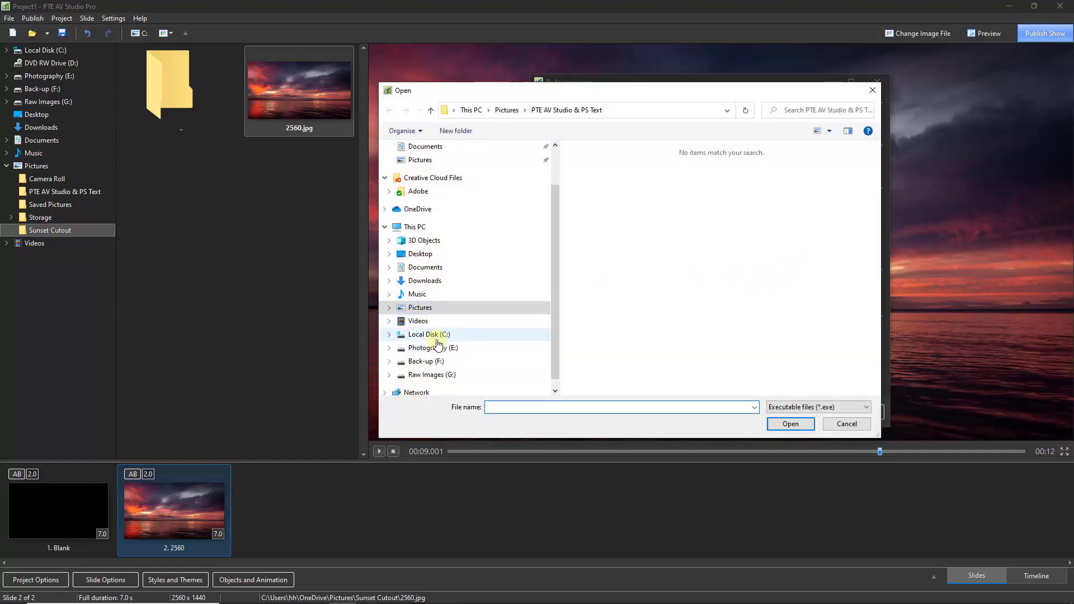
click(427, 335)
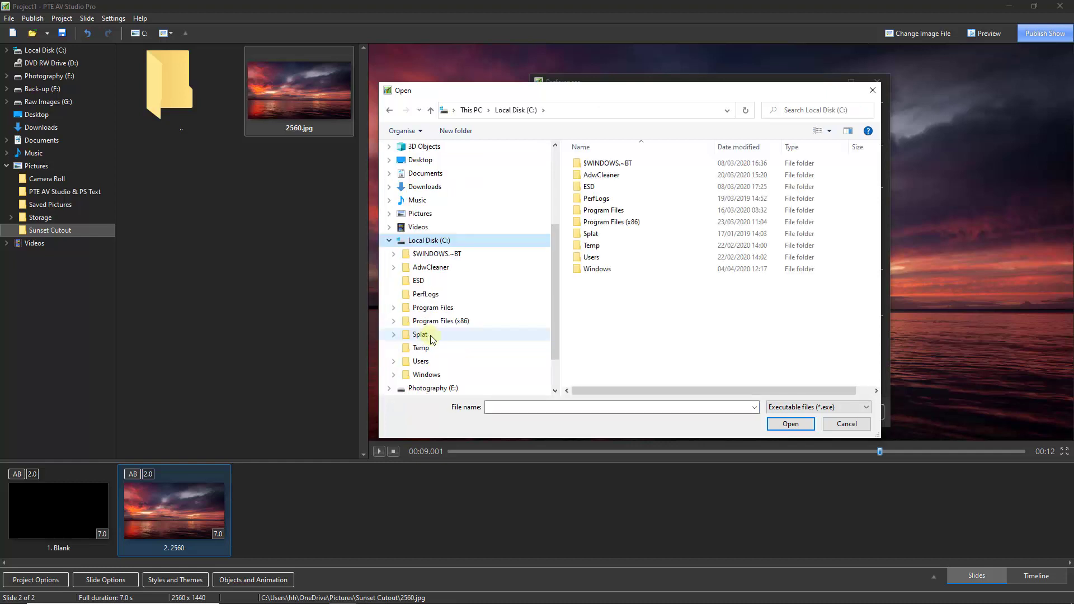
double_click(604, 215)
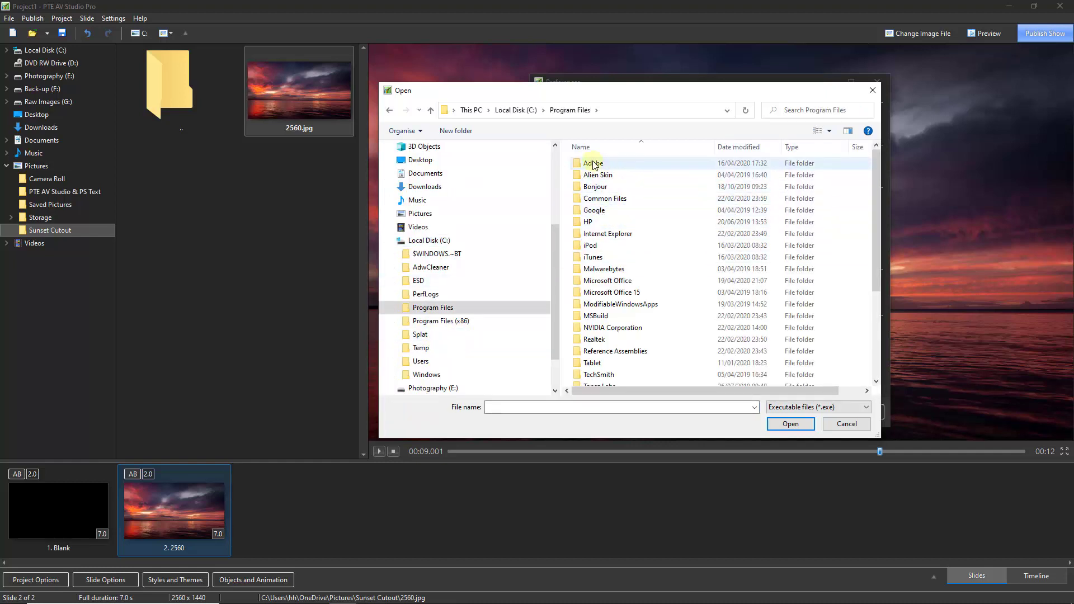
double_click(595, 166)
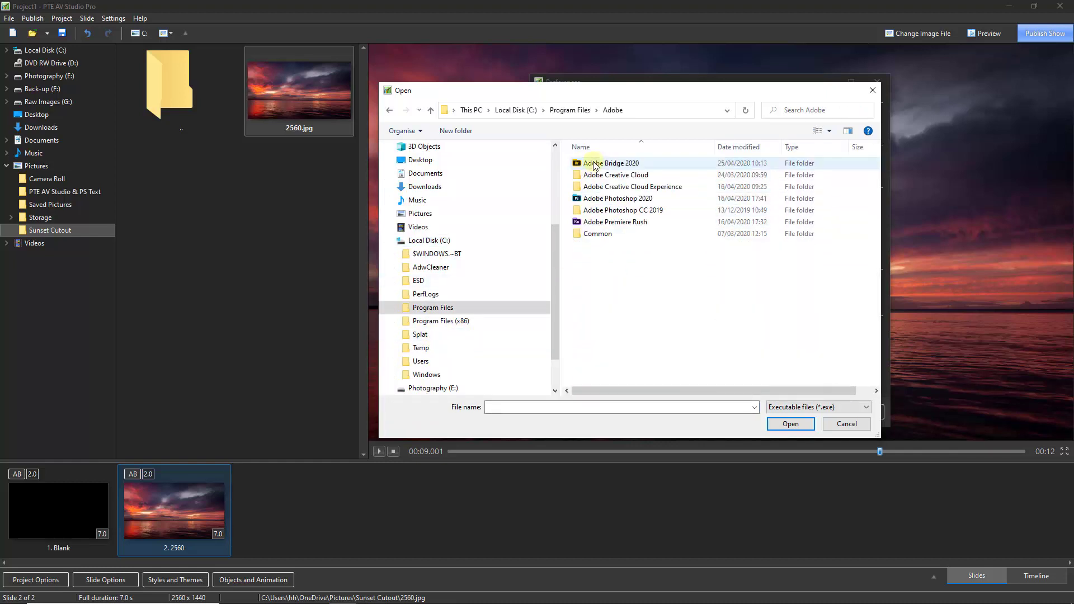
double_click(604, 200)
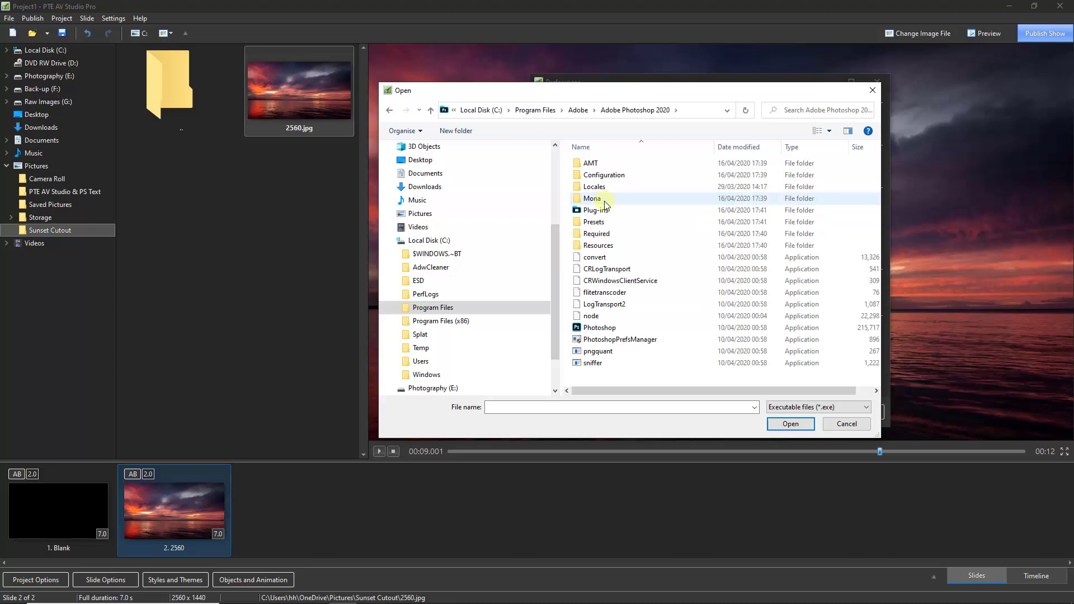
click(604, 328)
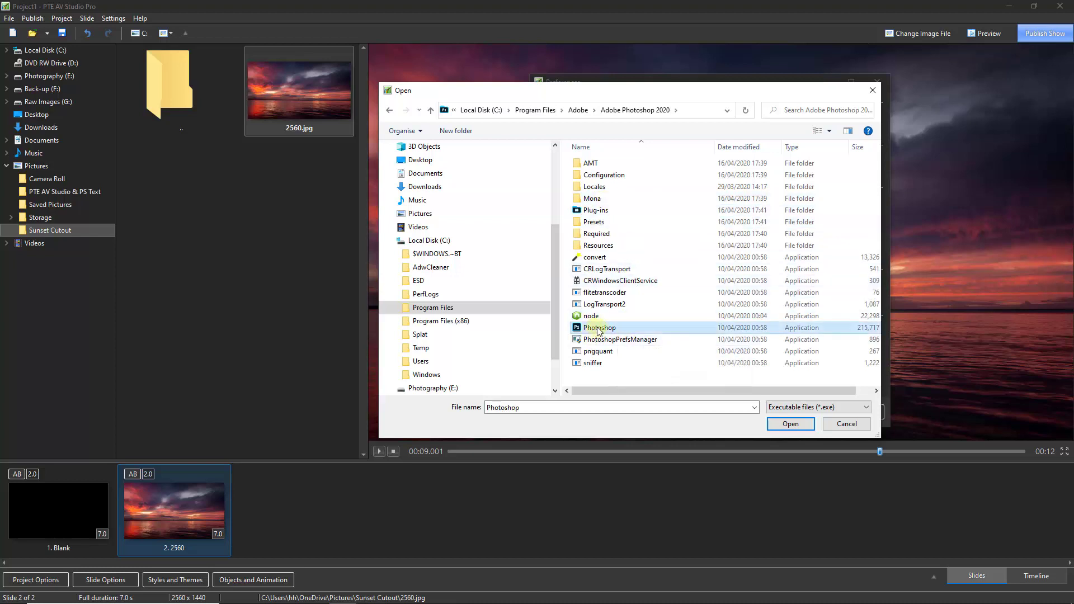
Confirm Photoshop 2020 as the graphics editor and close Preferences with OK
click(789, 426)
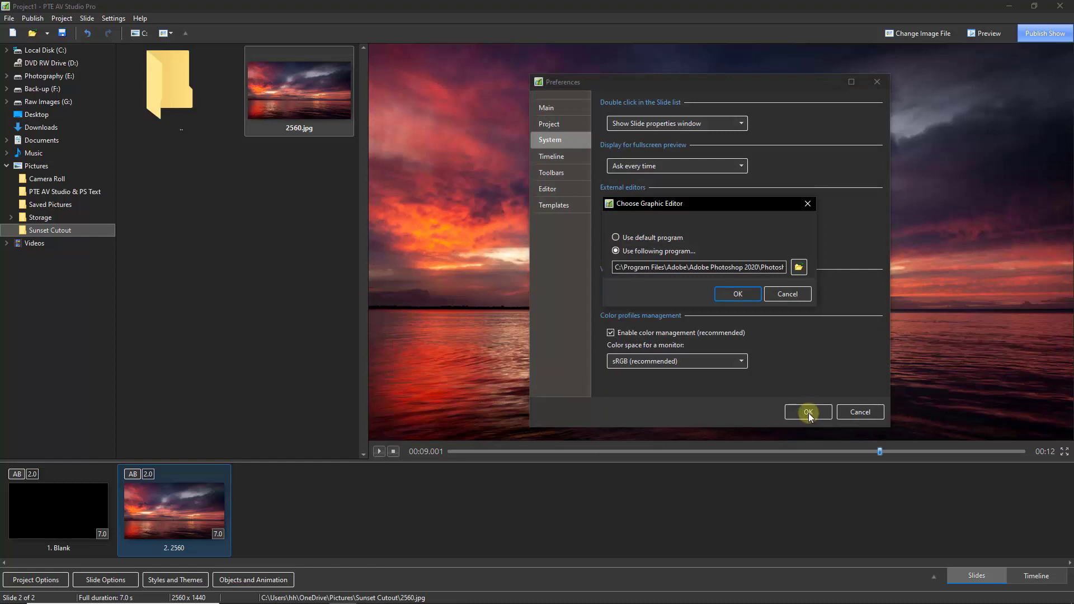
click(809, 412)
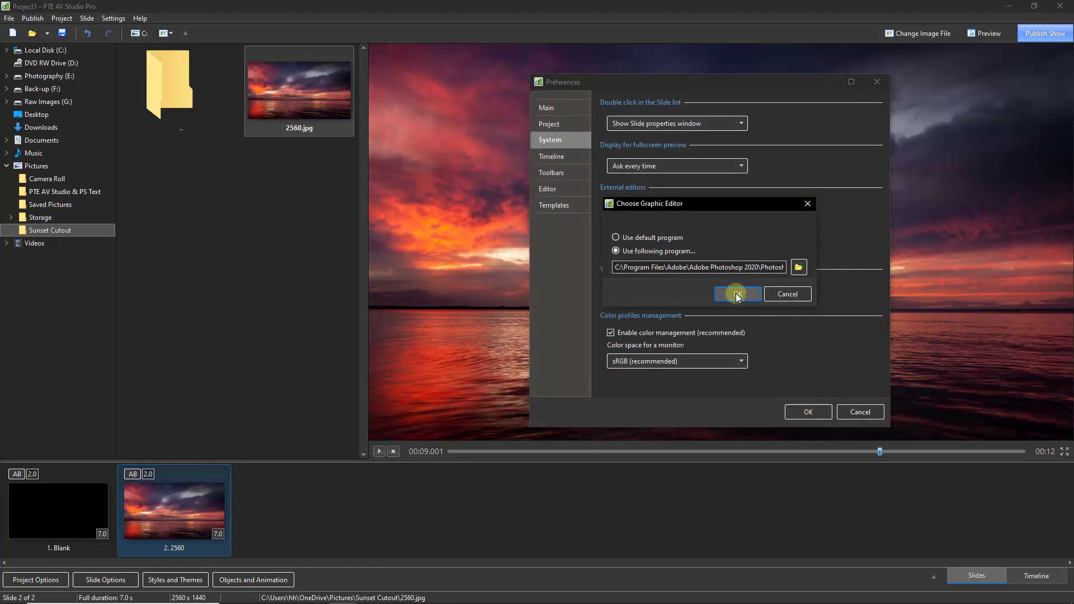
click(737, 295)
click(807, 412)
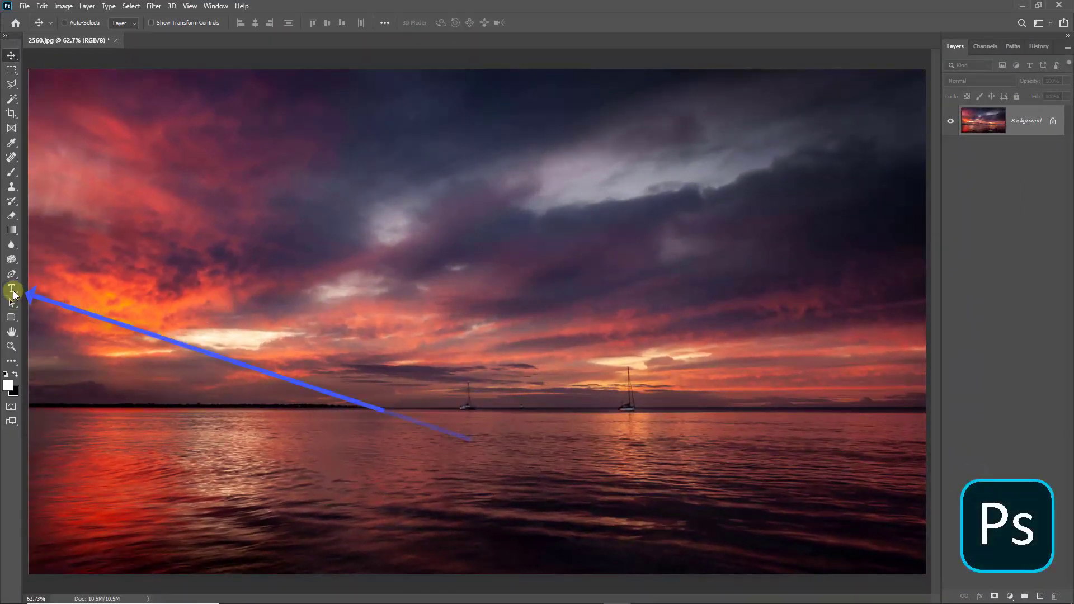
Type 'Sunset' with the Horizontal Type Tool on the sky and move it toward the centre
click(12, 289)
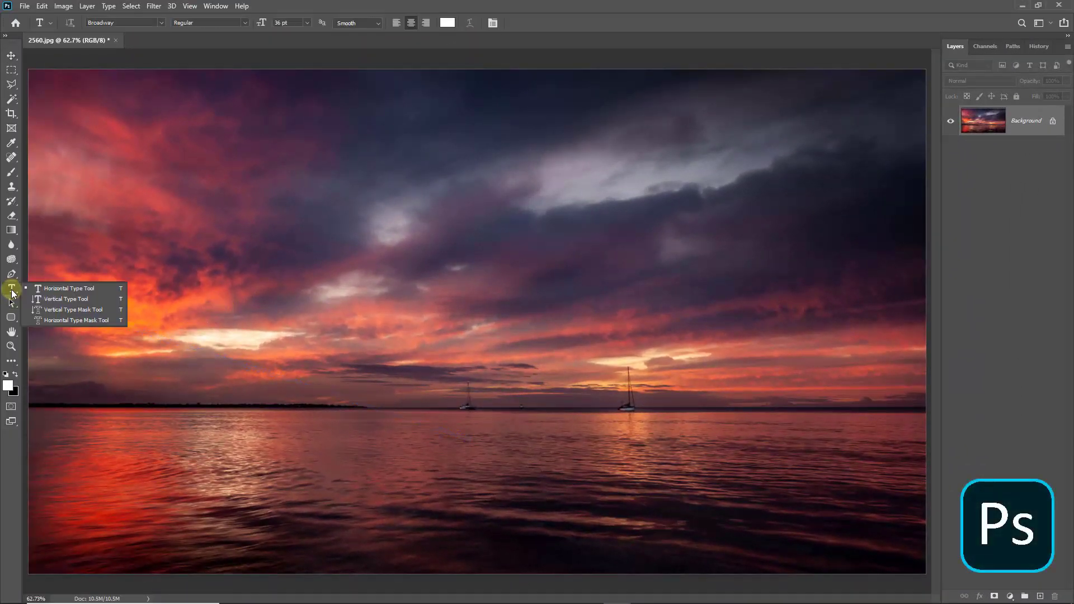
click(55, 289)
click(379, 299)
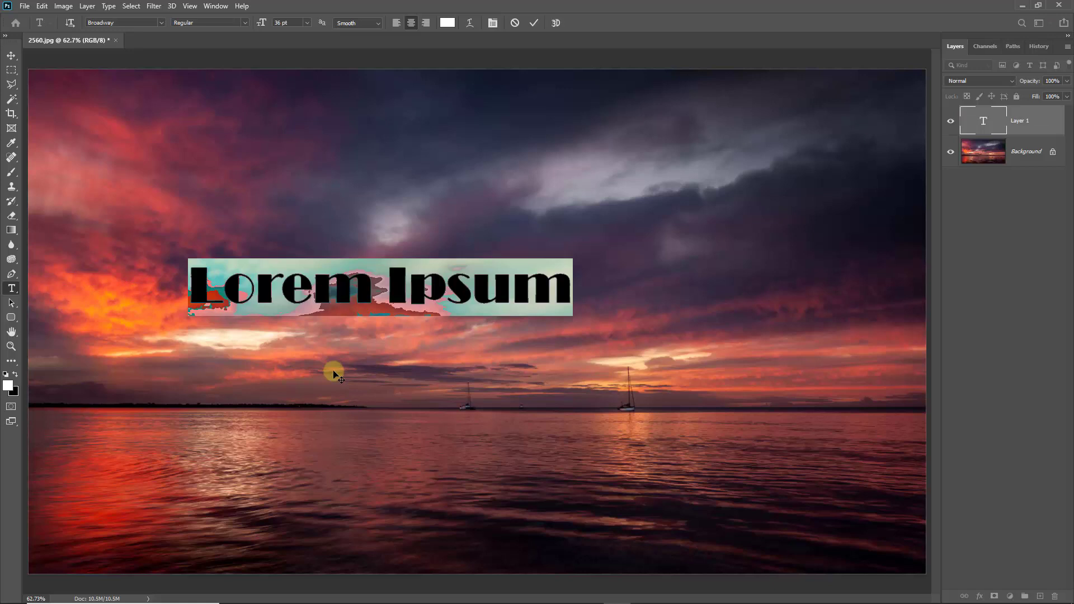
text(Su)
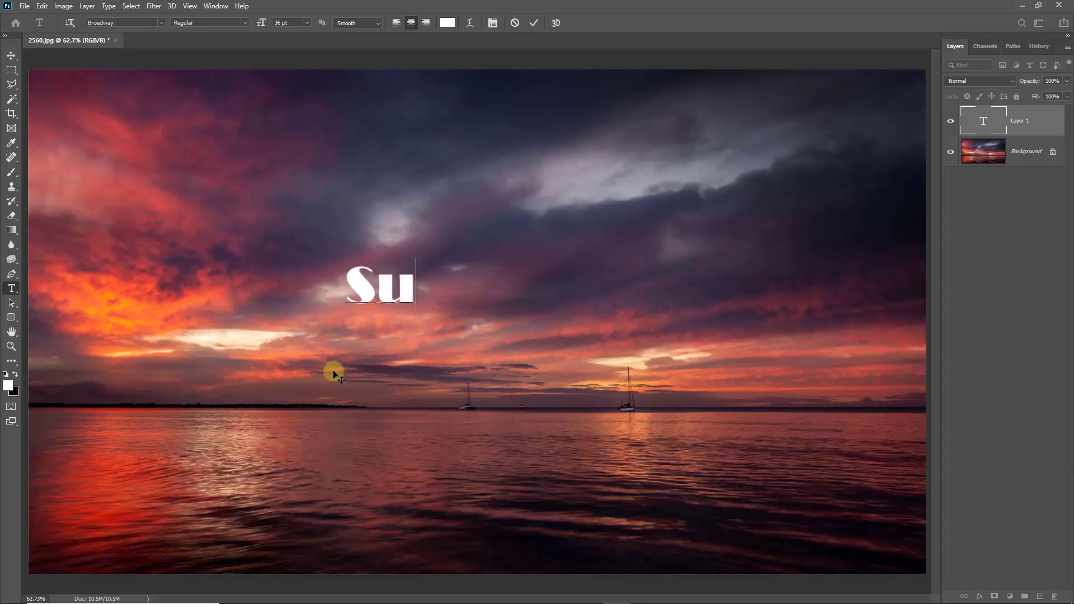
text(nset)
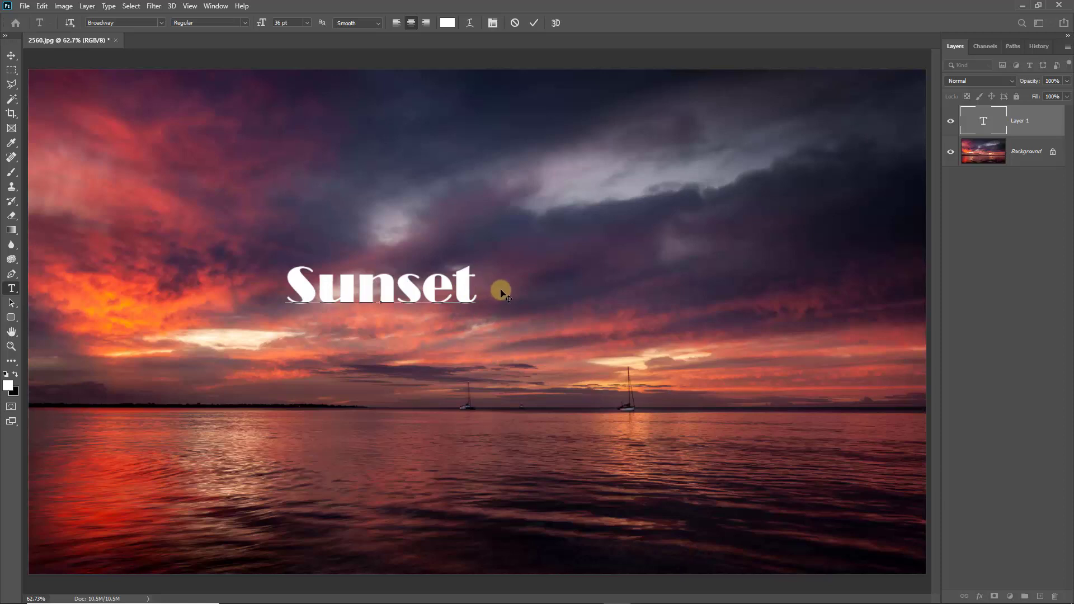
drag(504, 291, 569, 333)
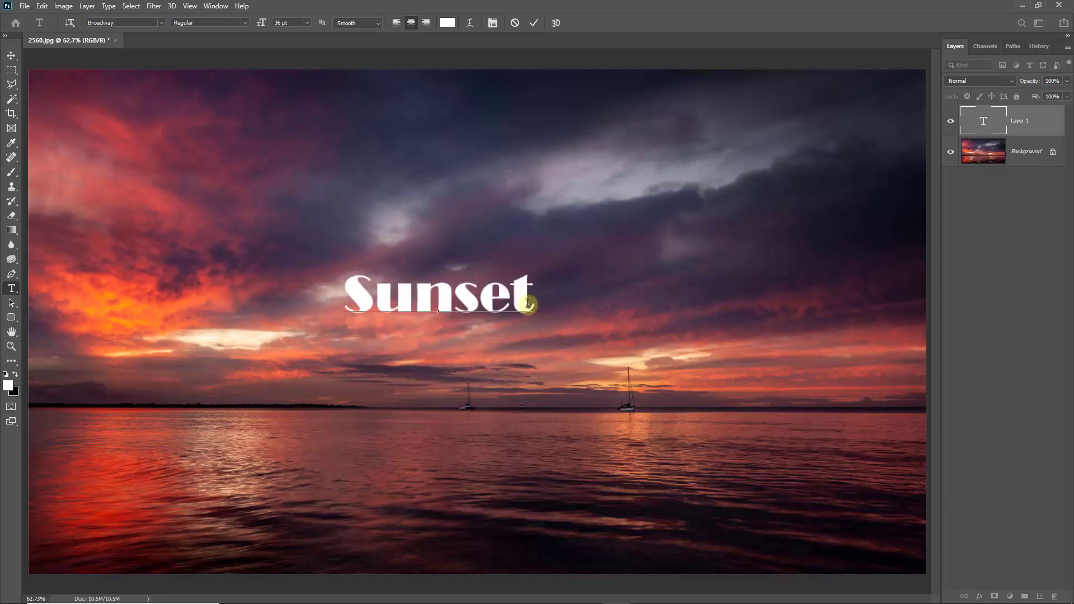
Select the Sunset text, keep it at 36 pt, and commit it as the Sunset type layer
drag(534, 294, 355, 298)
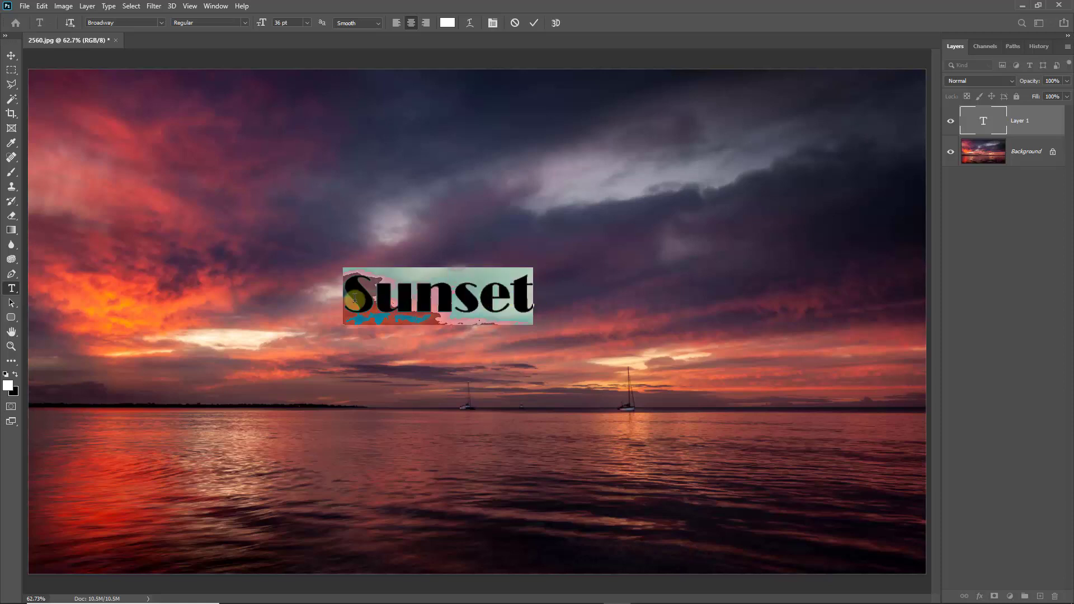
click(308, 23)
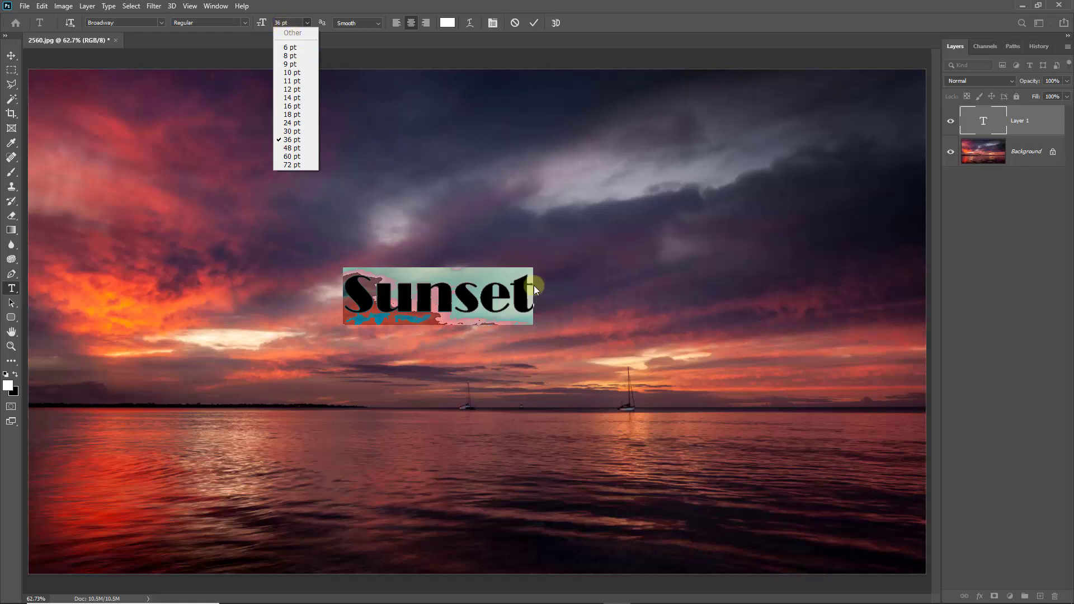
click(535, 22)
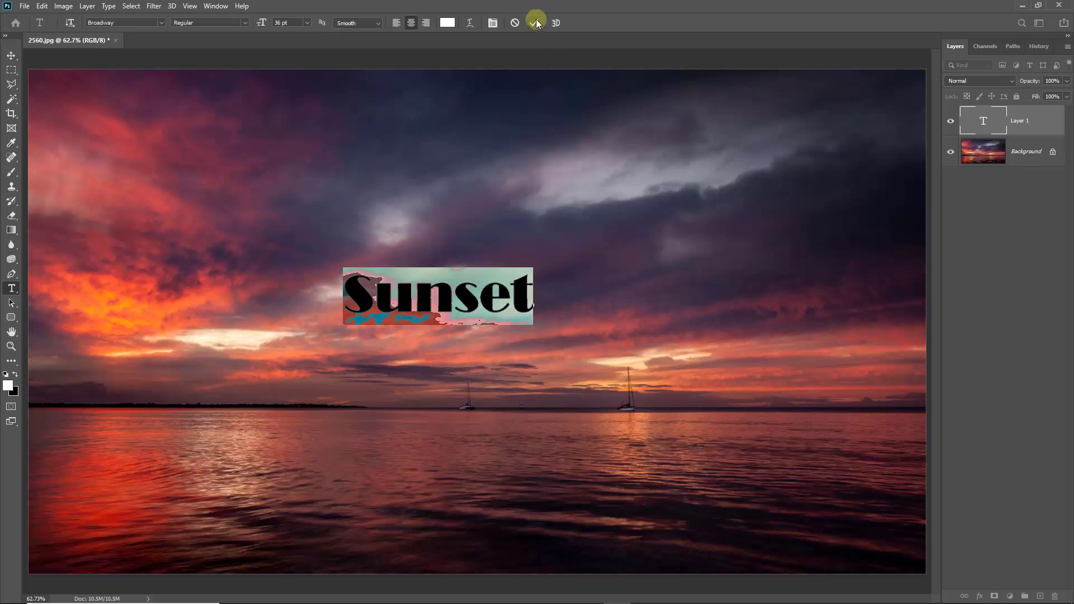
click(534, 23)
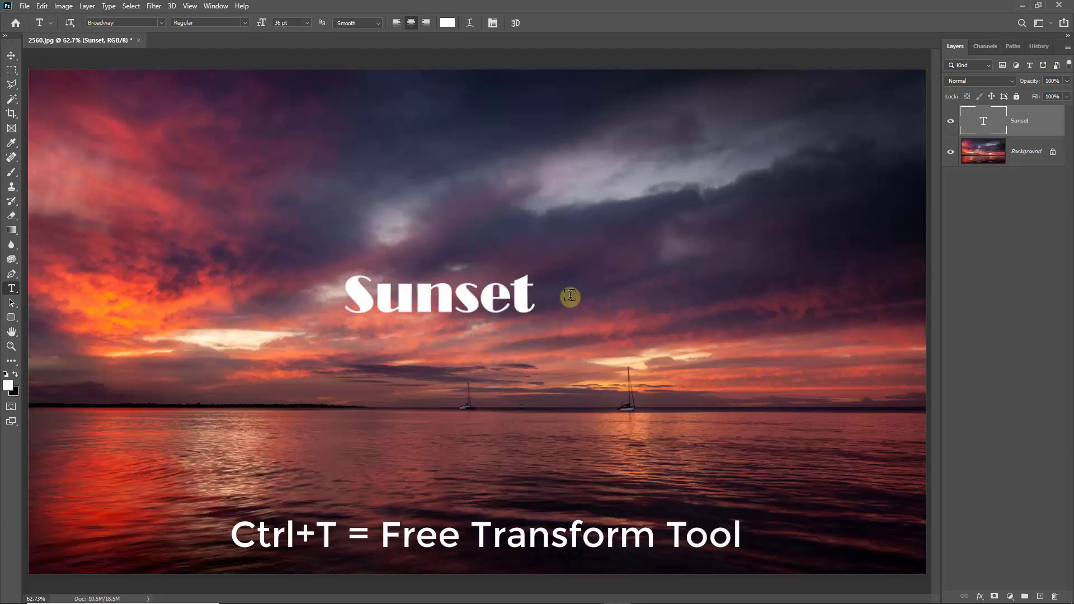
Free Transform the Sunset text to about 69.79 pt and place it left, just above the horizon
key(ctrl+t)
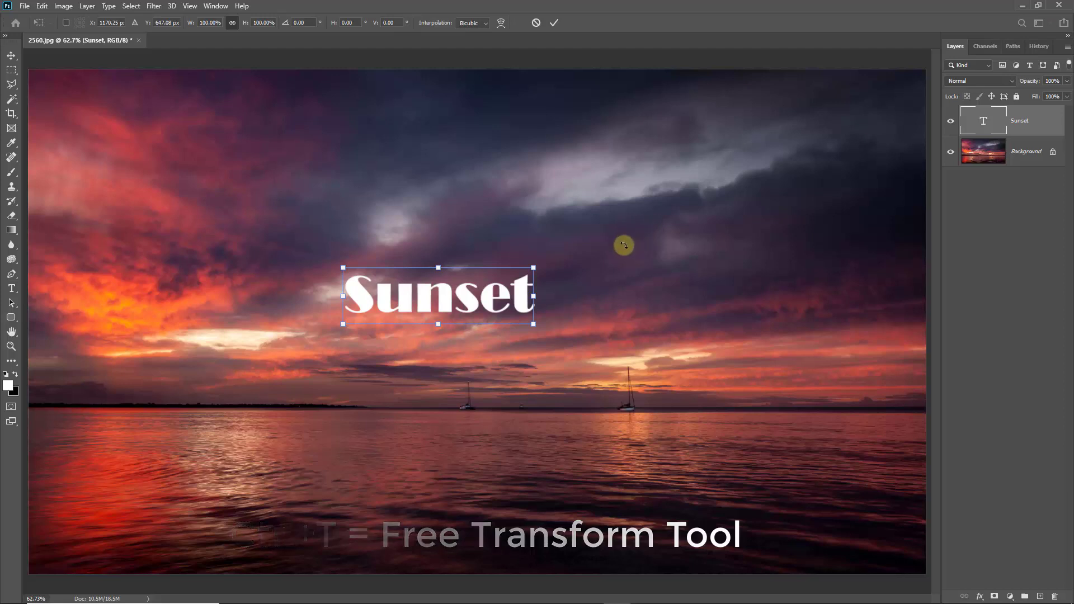
drag(534, 268, 691, 221)
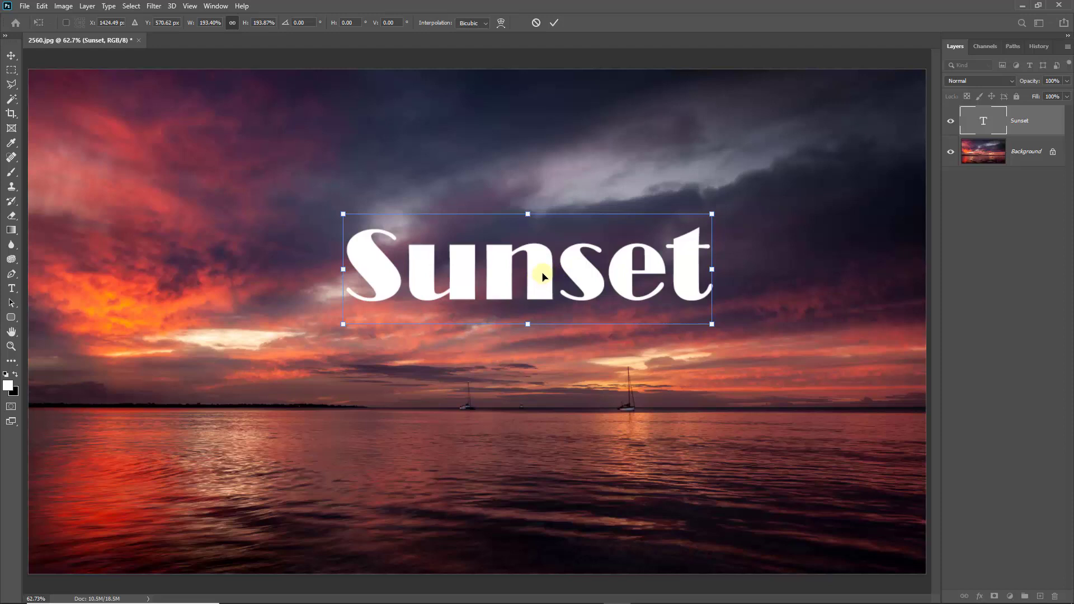
drag(542, 277, 311, 345)
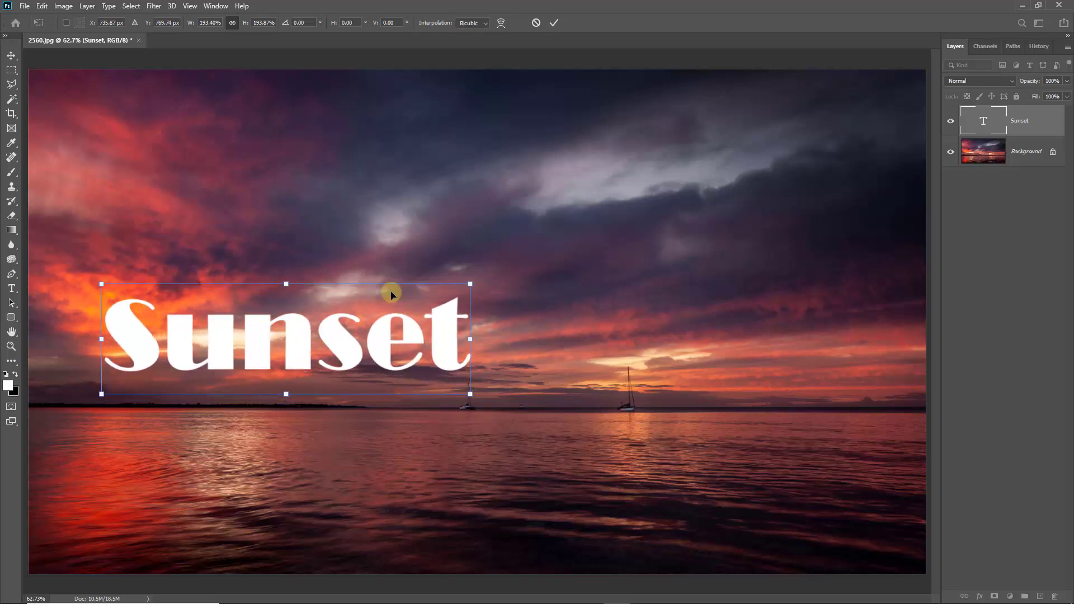
click(554, 23)
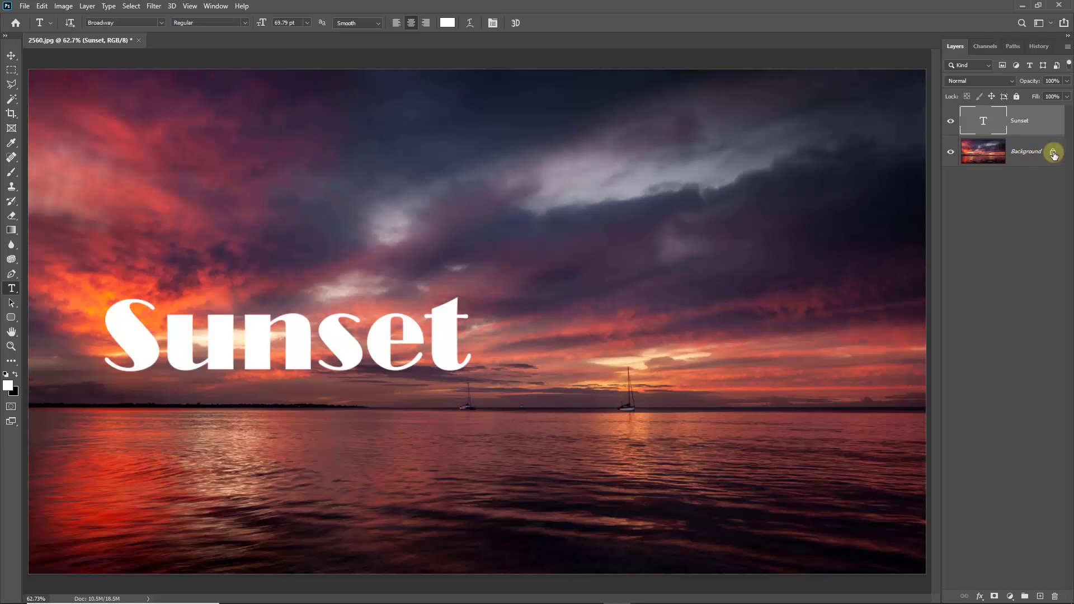
Unlock the Background into Layer 0 and load a selection from the Sunset text layer
click(1053, 152)
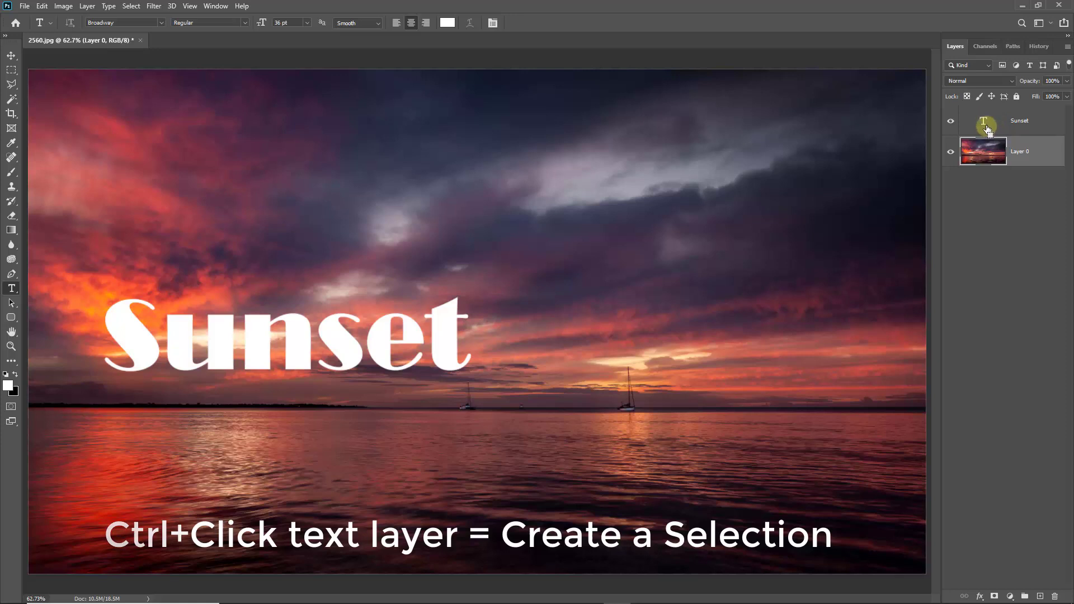
ctrl+click(985, 119)
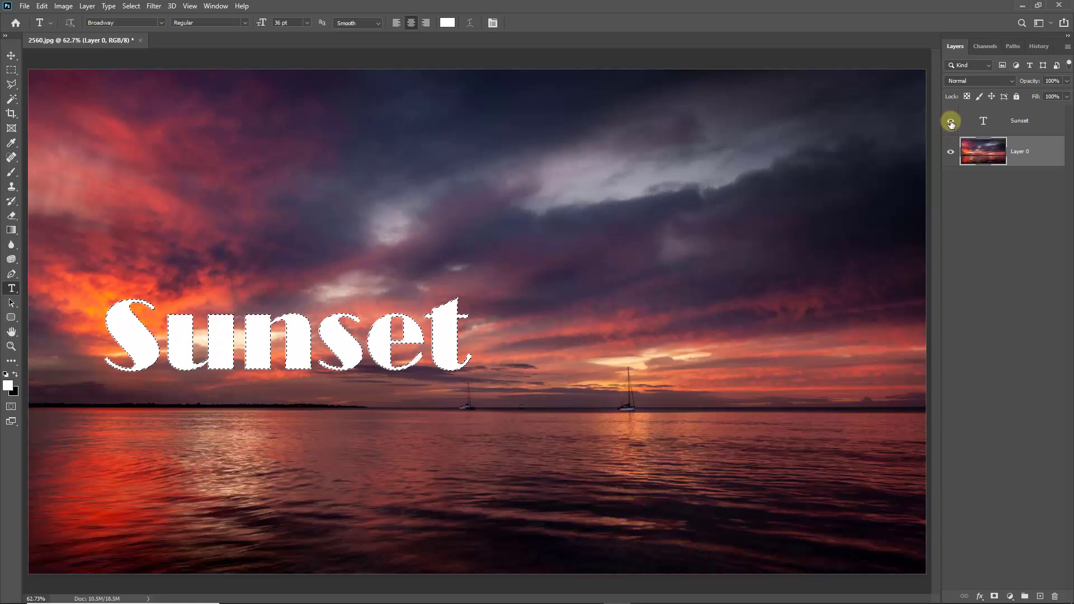
Hide the Sunset text layer's visibility
click(951, 122)
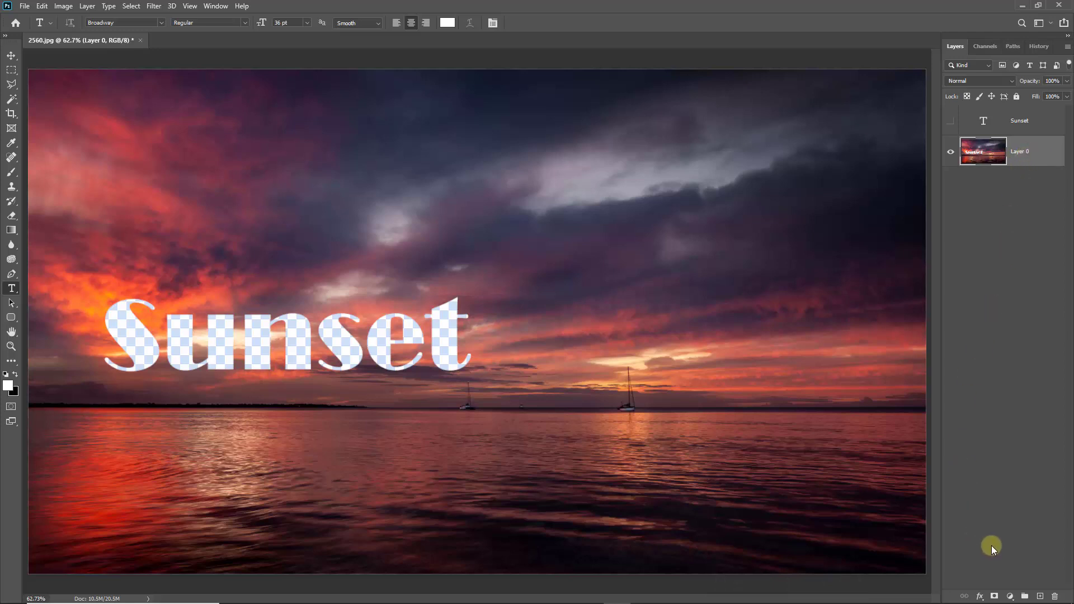
Add Layer 1 below Layer 0 and fill it white, briefly trying black first
click(1039, 596)
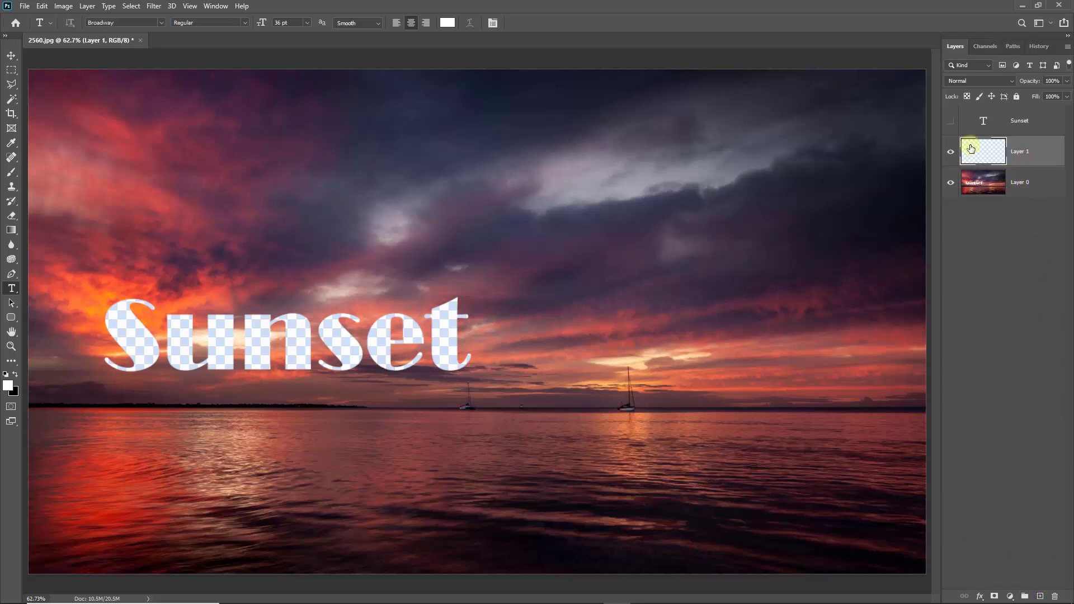
drag(971, 149, 972, 203)
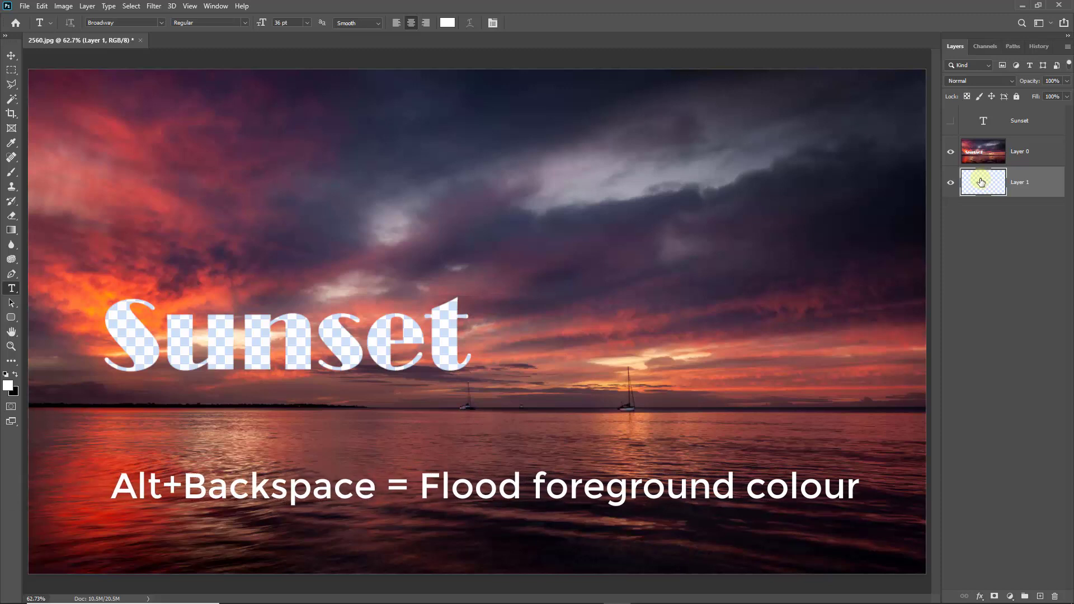
key(alt+BackSpace)
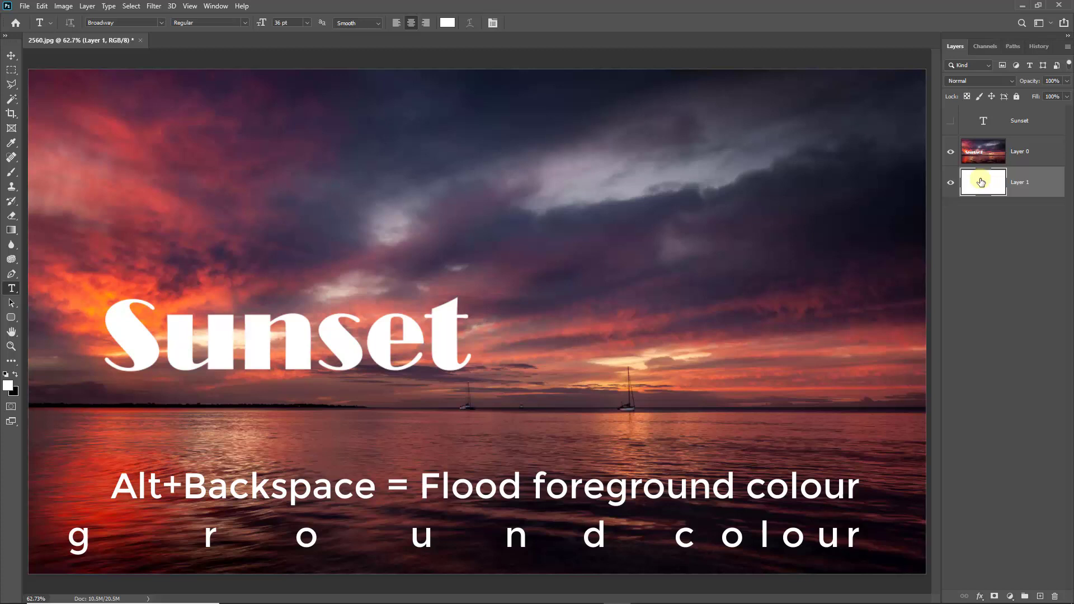
key(ctrl+BackSpace)
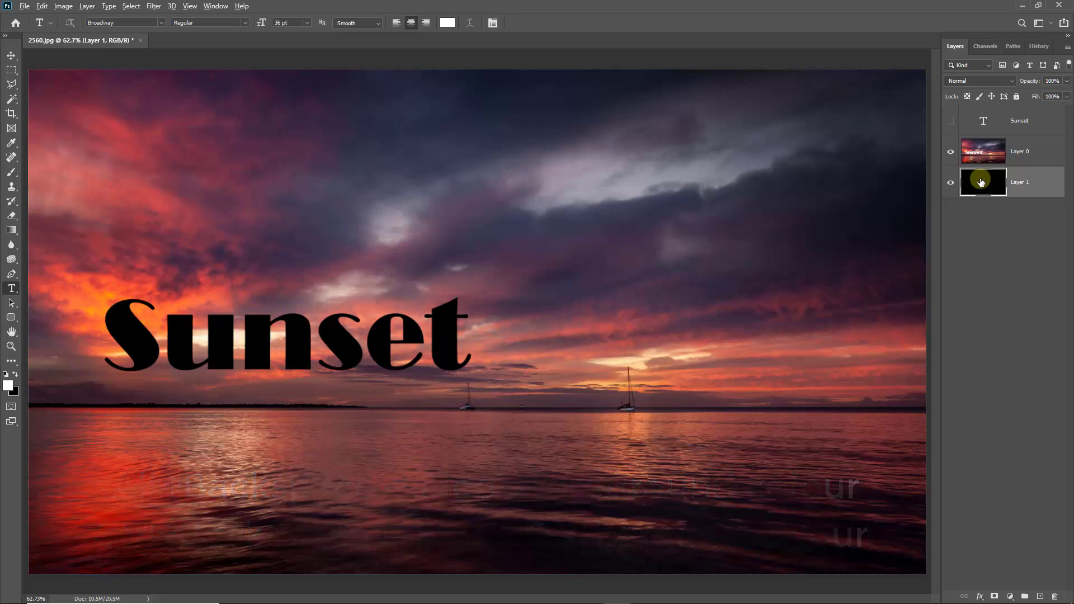
key(alt+BackSpace)
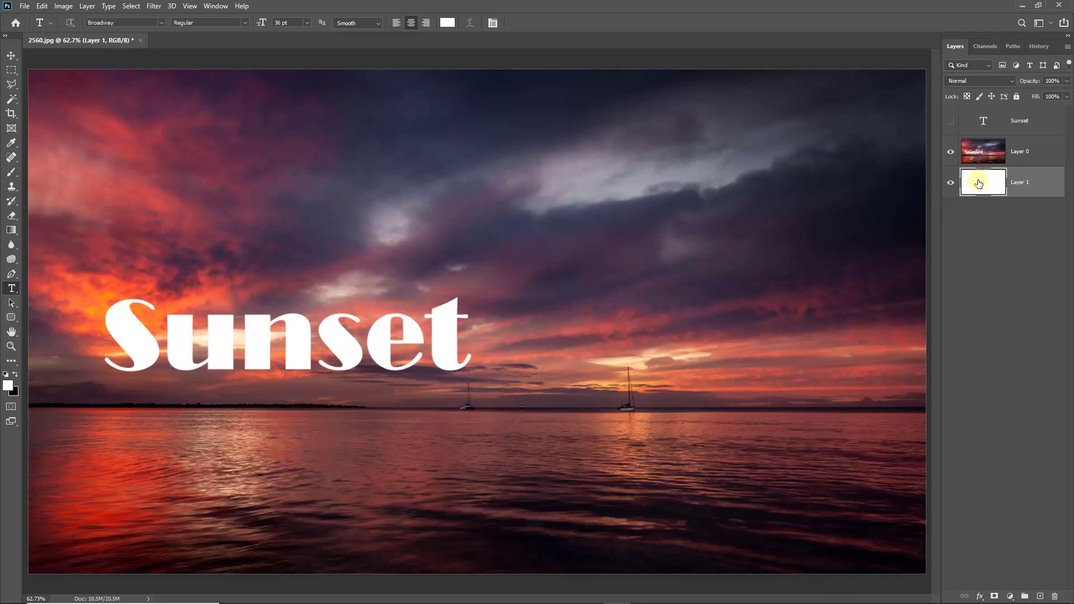
Add a Drop Shadow to Layer 0 with raised opacity for a darker shadow
click(1019, 153)
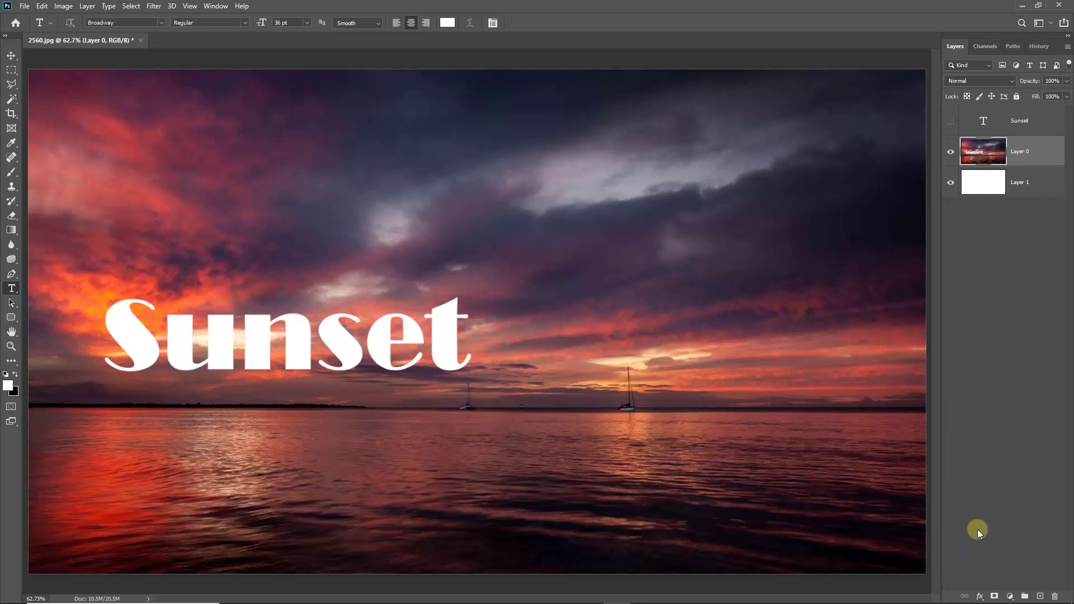
click(979, 594)
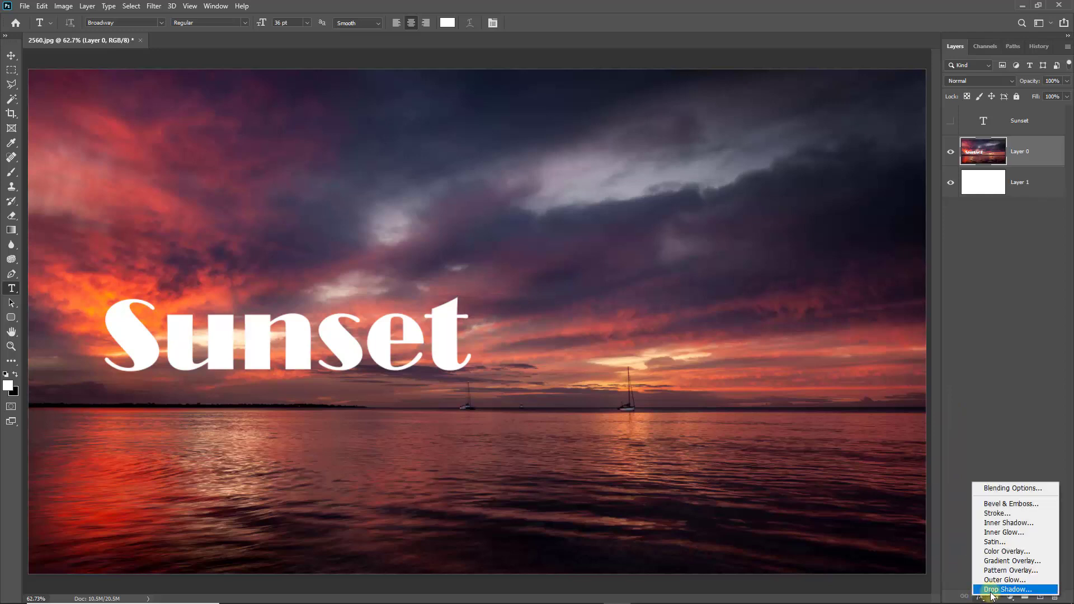
click(994, 591)
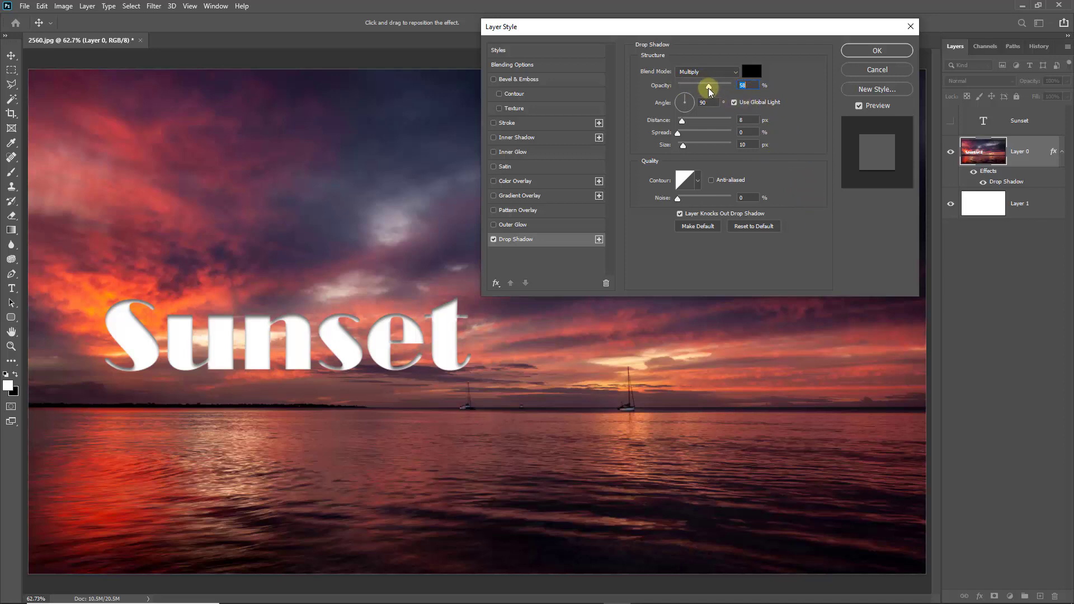
drag(709, 89, 716, 89)
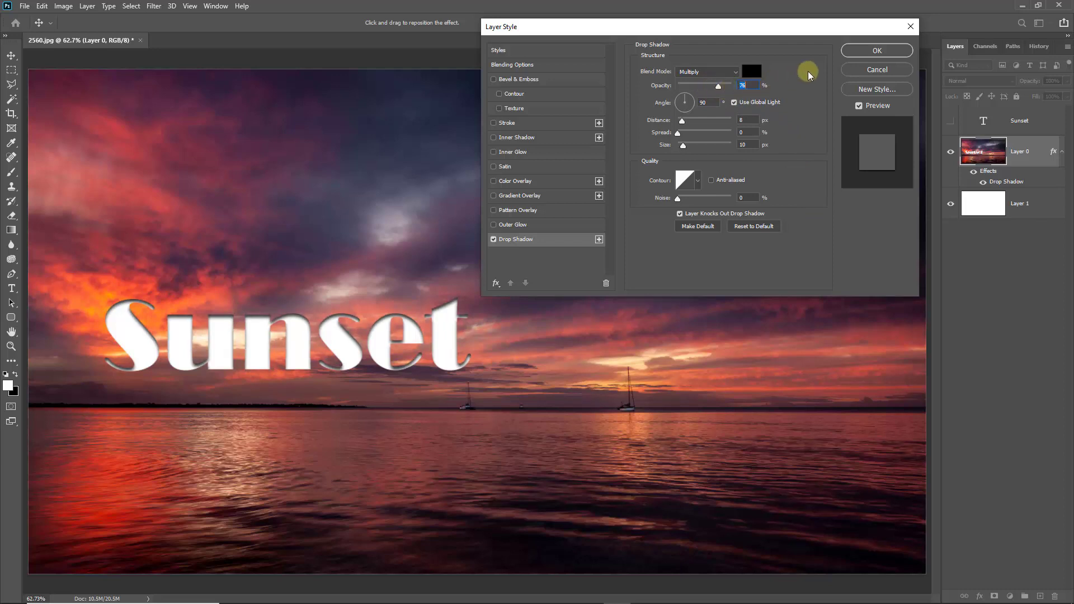
click(880, 49)
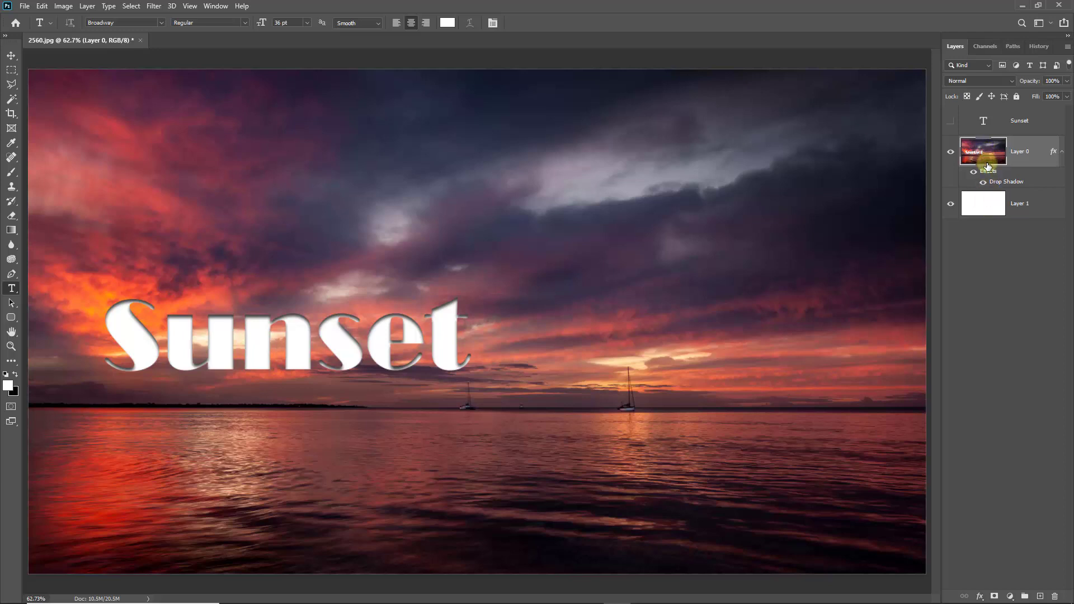
Hide the white Layer 1 so the Sunset letters show transparent
click(952, 204)
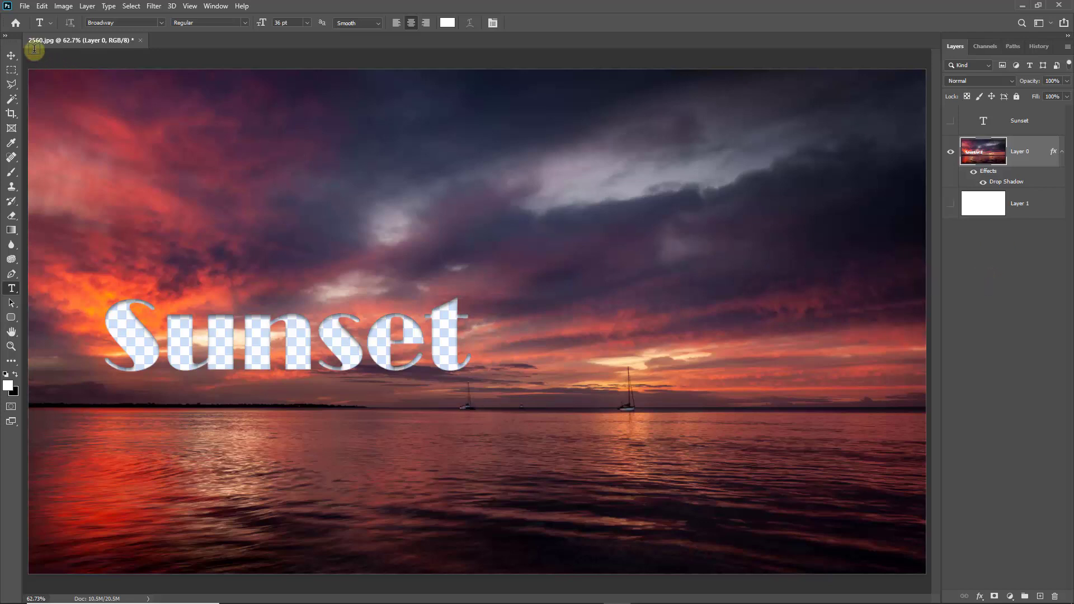
Save the layered document as 'Title layers.psd', replacing the mistyped 'Test' name
click(24, 7)
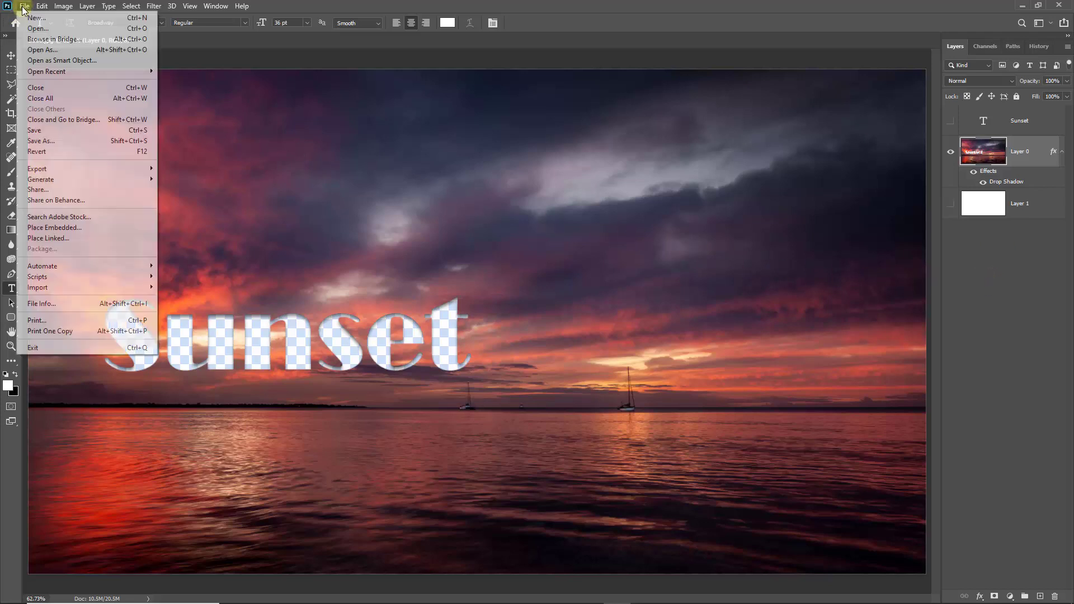
click(37, 141)
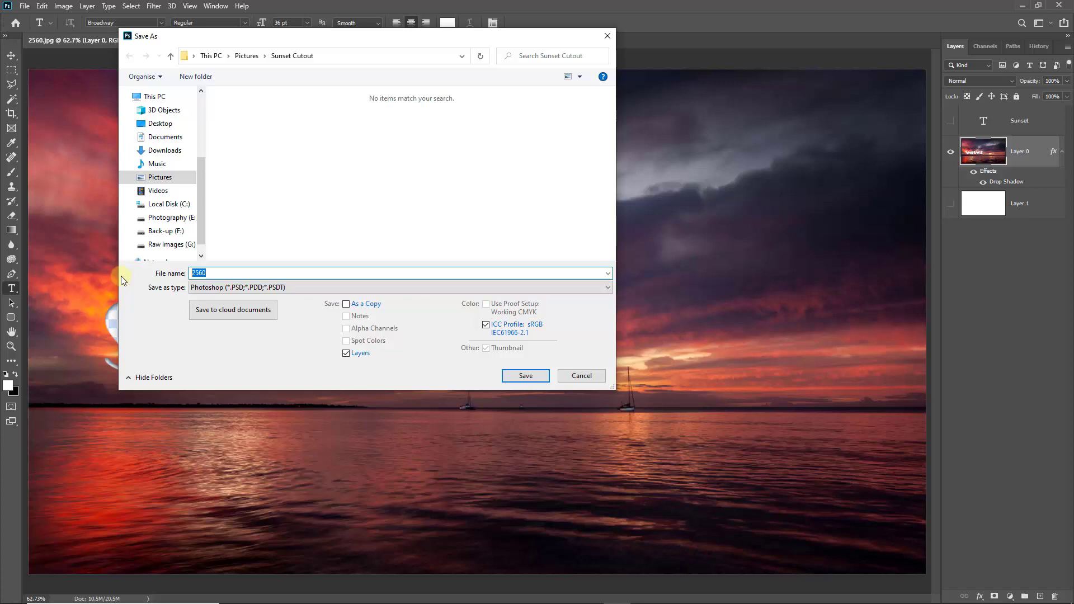
text(T)
text(est)
key(ctrl+a)
key(BackSpace)
text(Title layers)
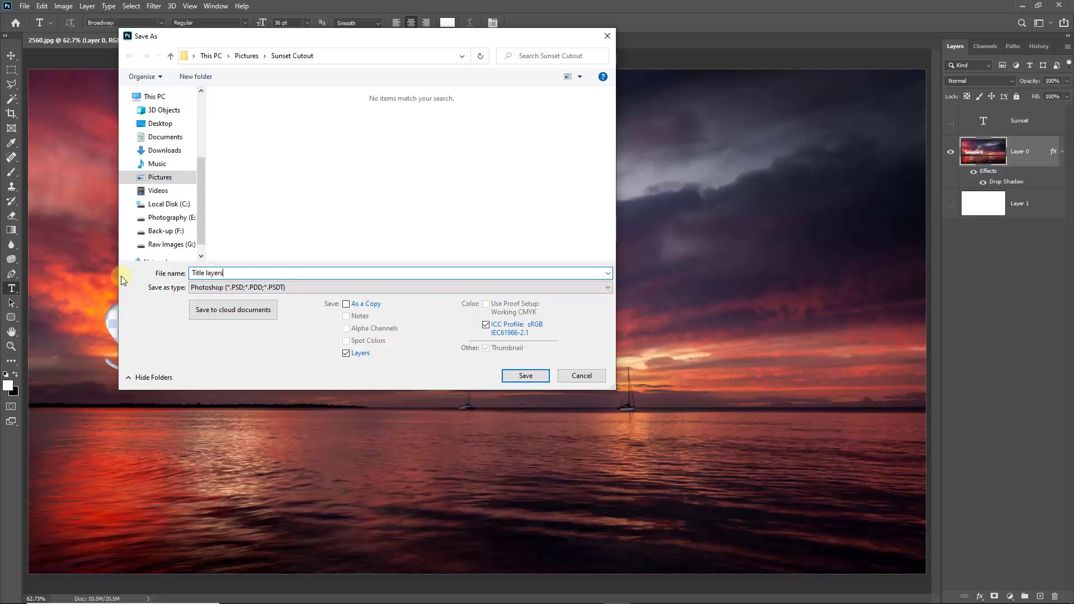
click(523, 376)
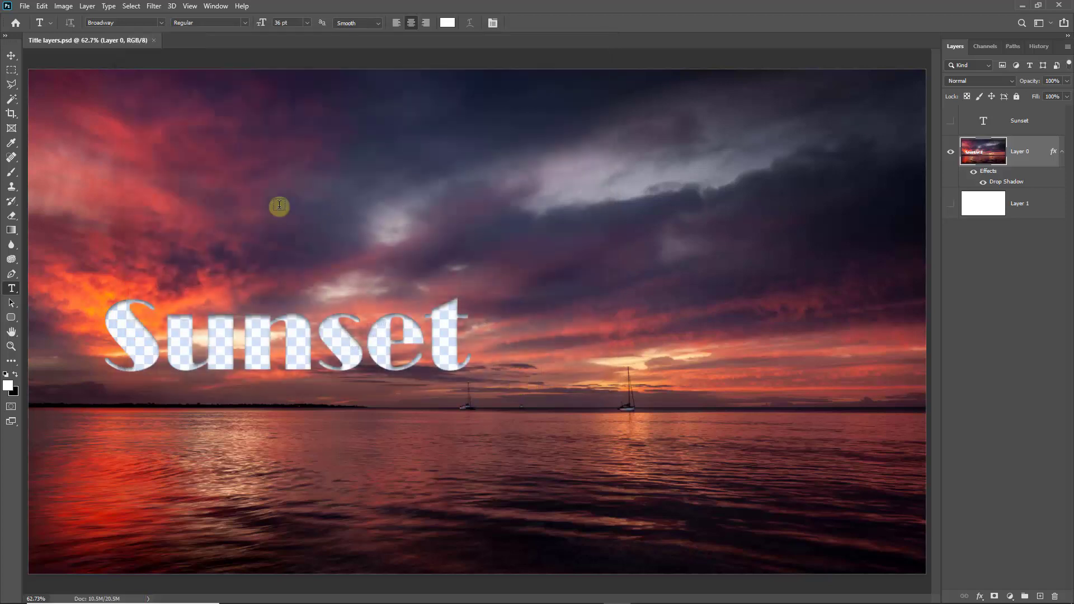
Save a PNG copy named 'title' with the Medium file size option
click(24, 6)
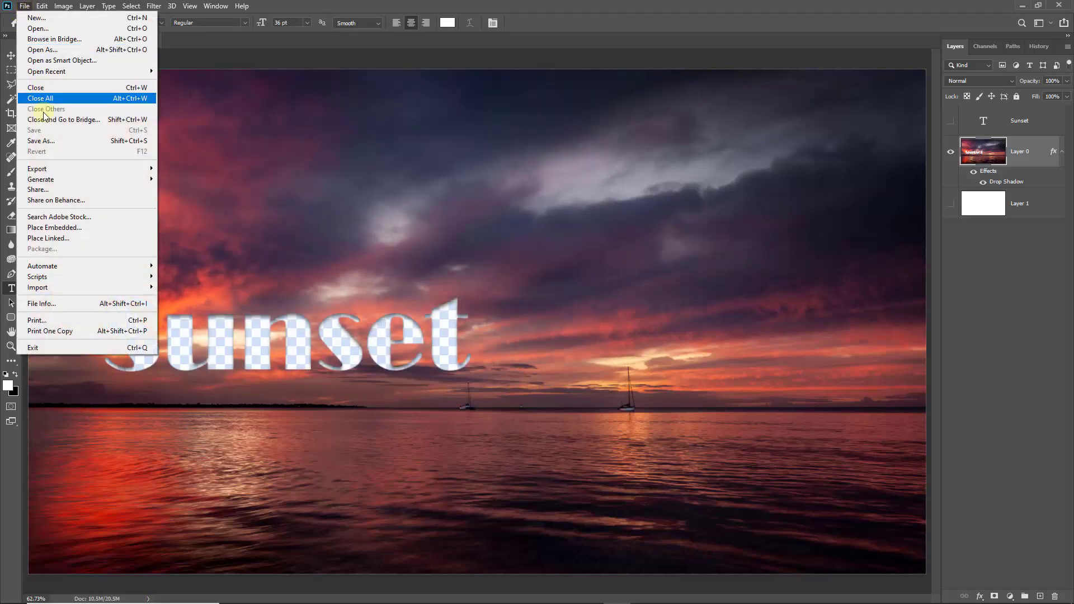
click(43, 141)
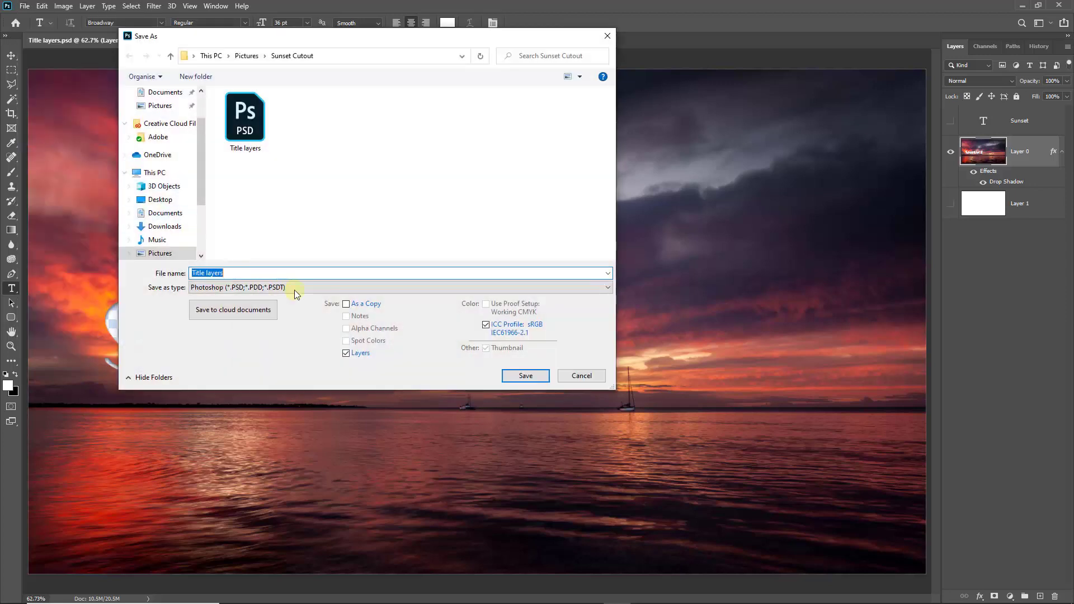
click(608, 287)
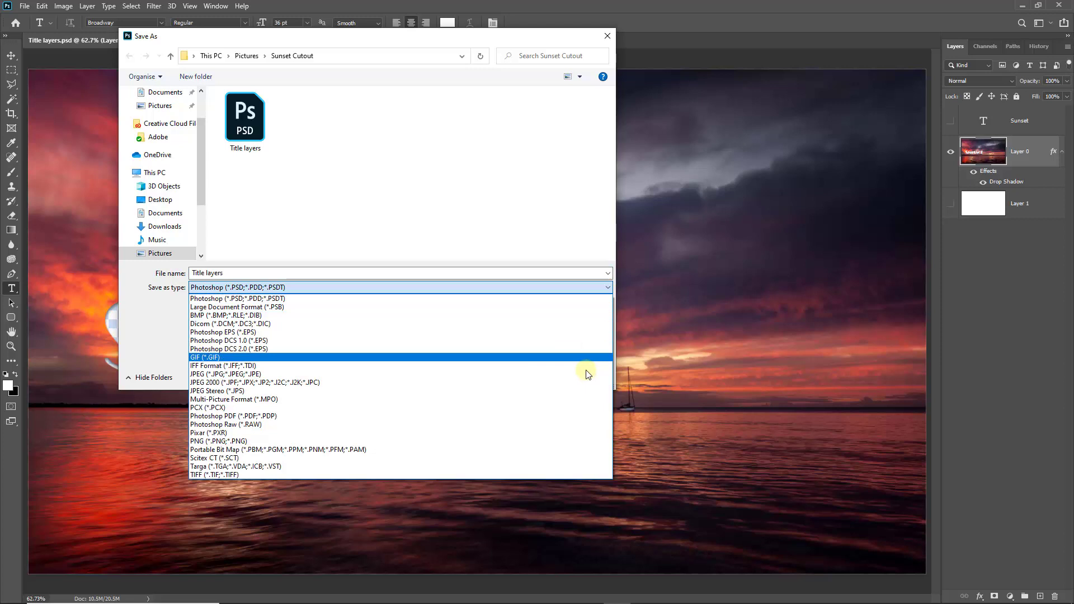
click(573, 441)
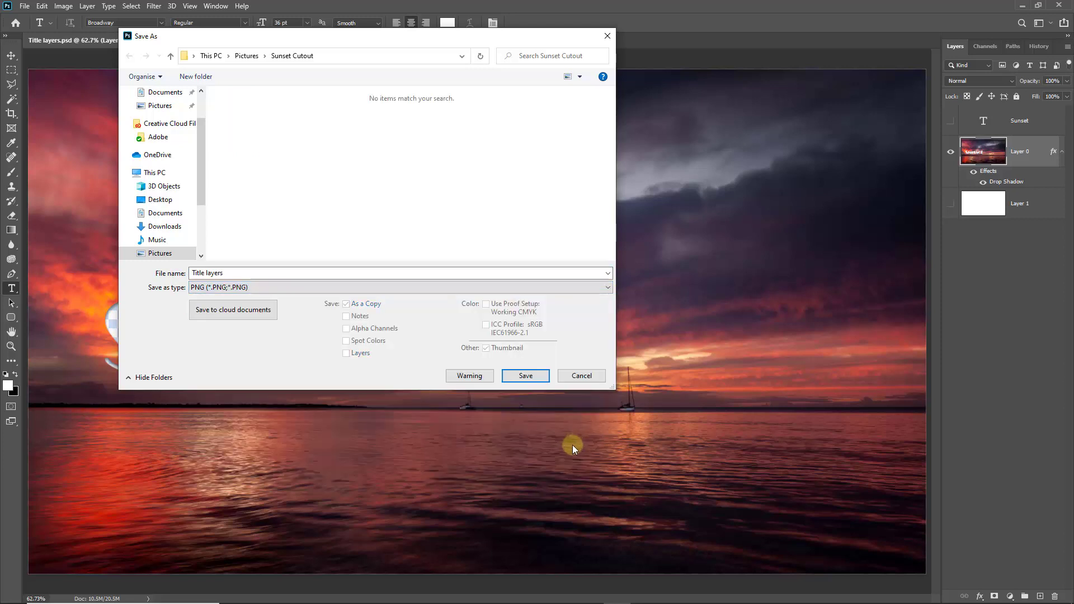
double_click(233, 274)
text(title)
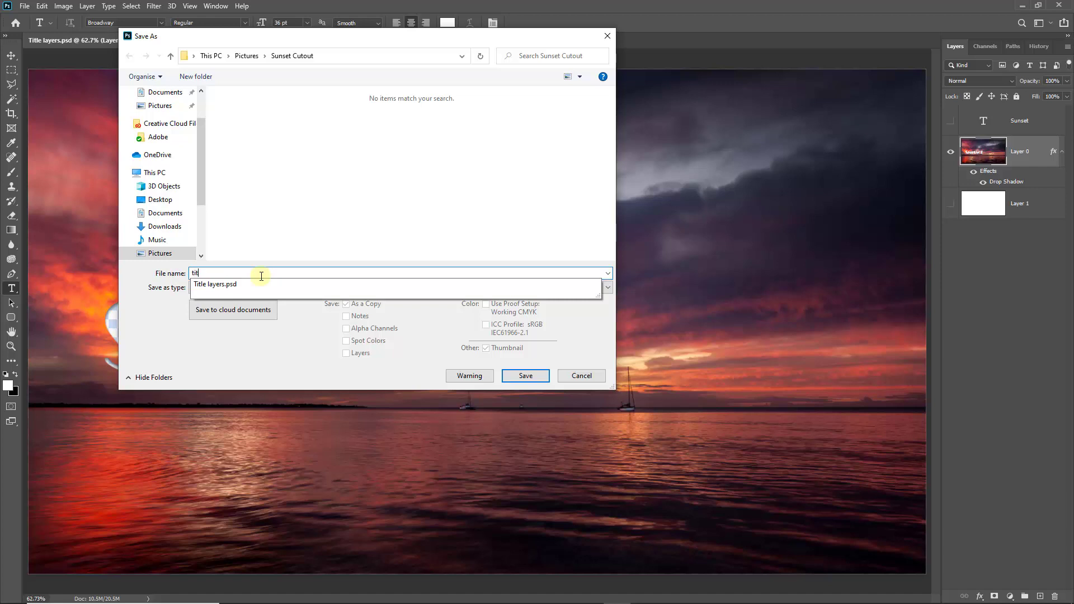
click(588, 343)
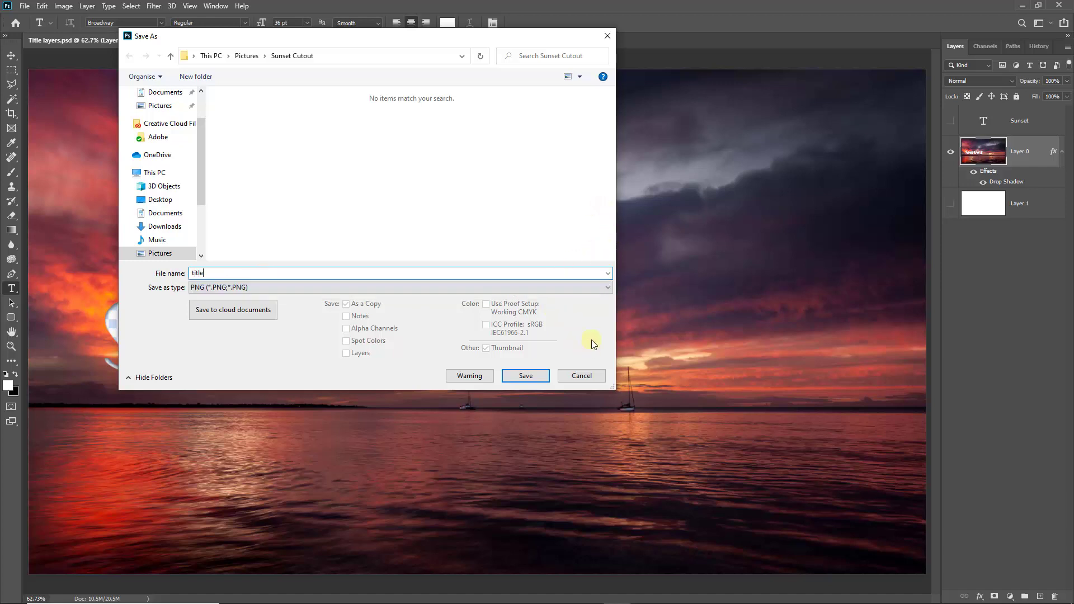
click(529, 379)
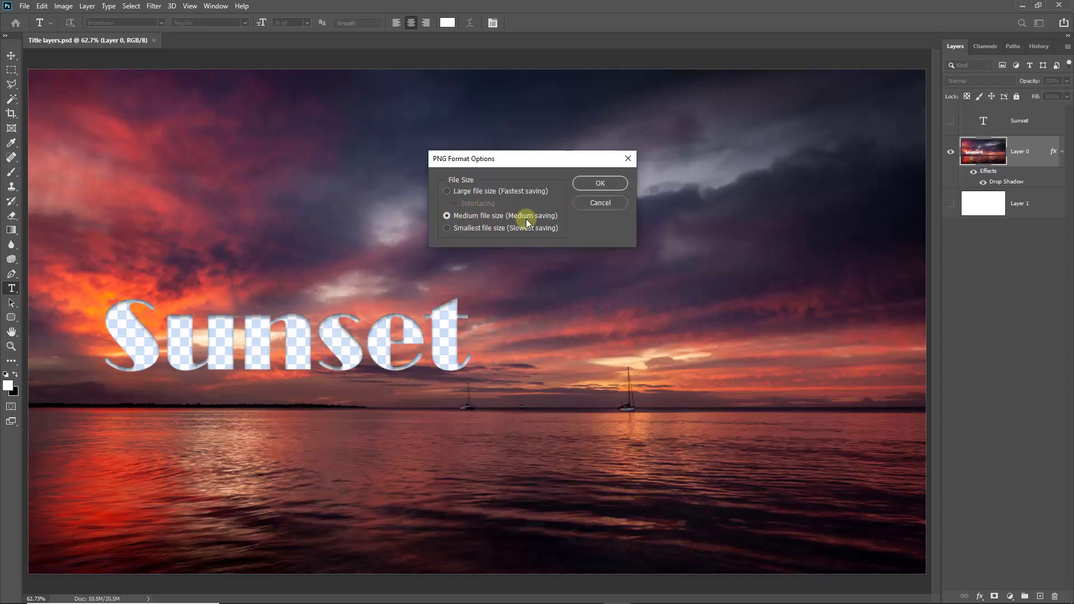
click(599, 183)
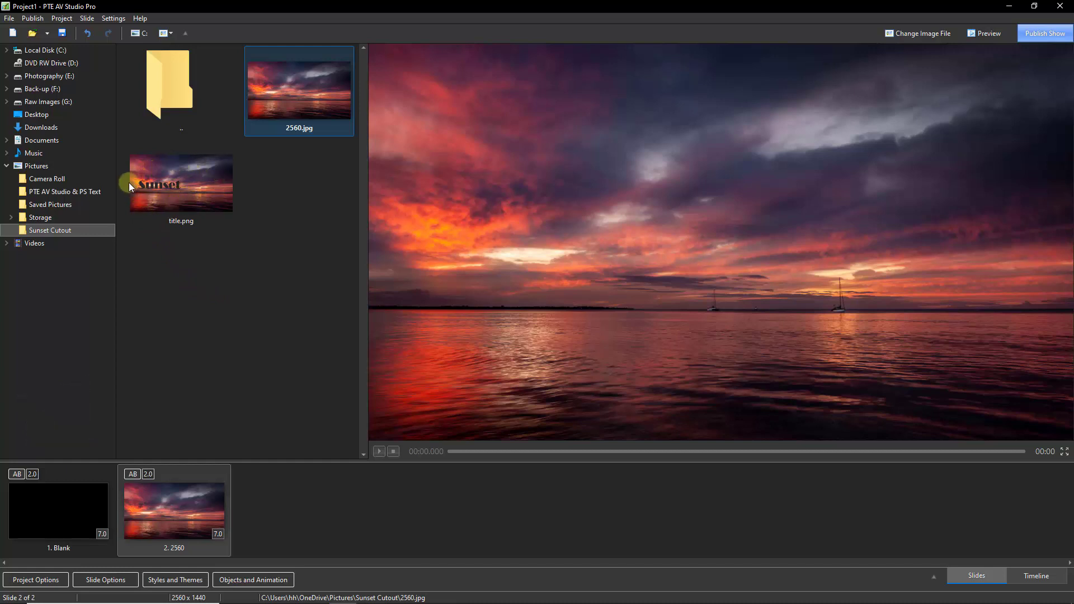
Add title.png and 2560.jpg as slides 3 and 4, then preview slides 2–4
double_click(207, 188)
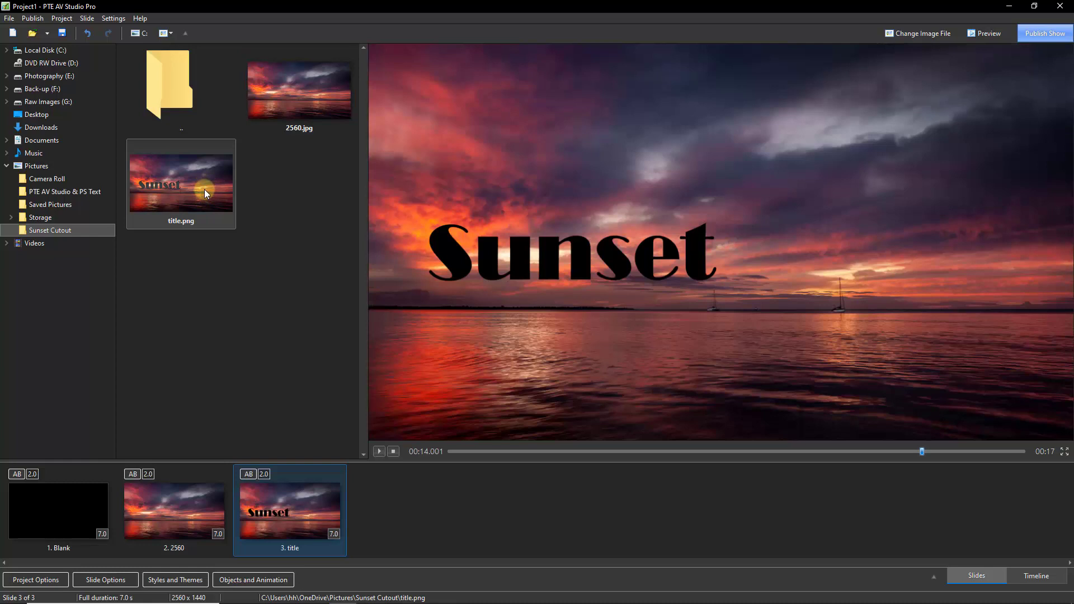
double_click(302, 92)
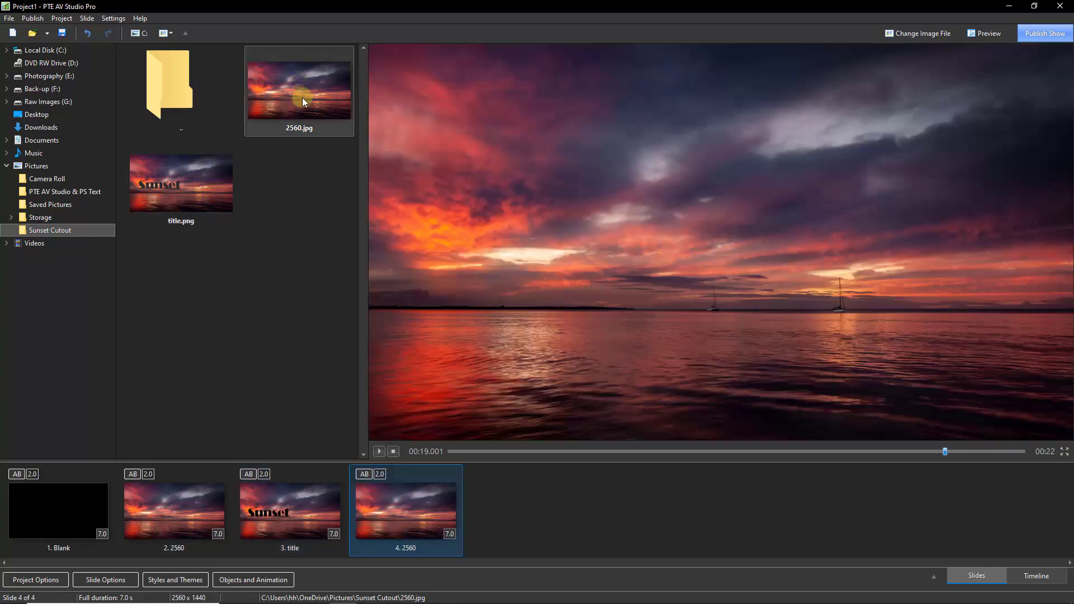
click(175, 513)
click(285, 514)
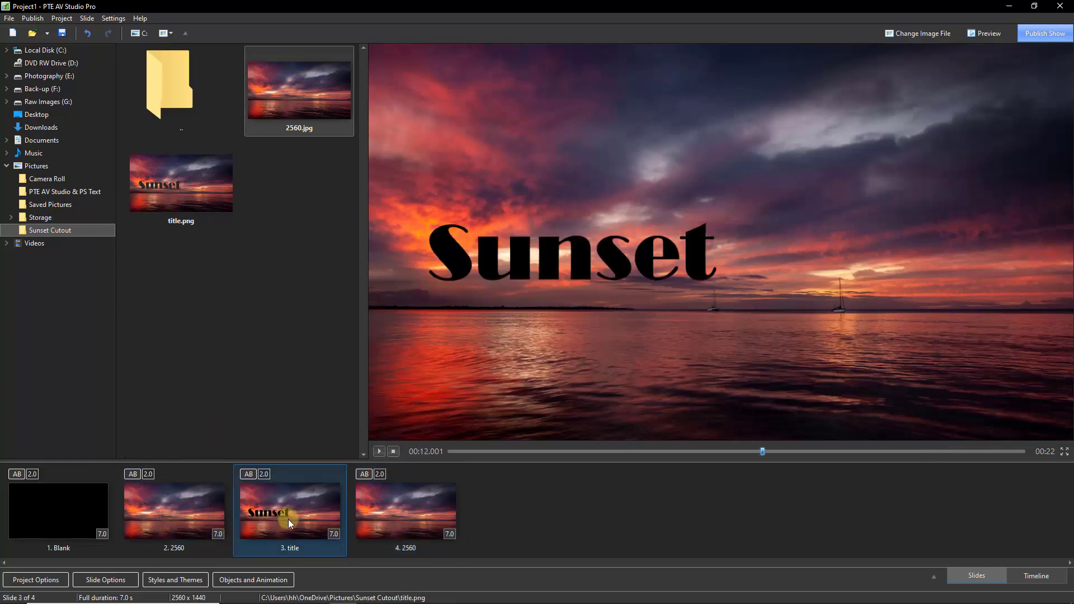
click(398, 526)
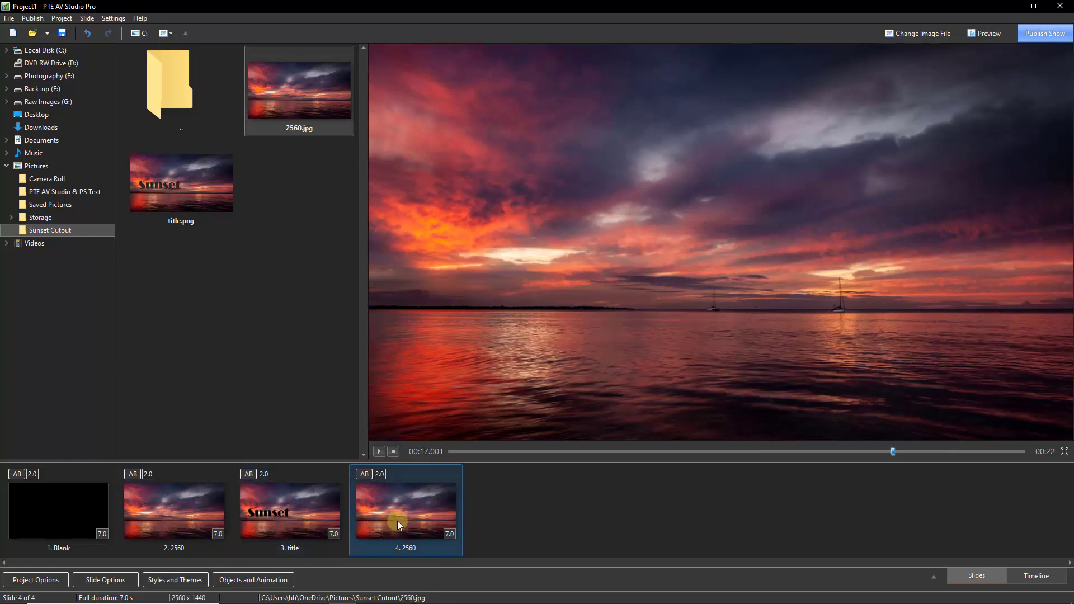
click(279, 505)
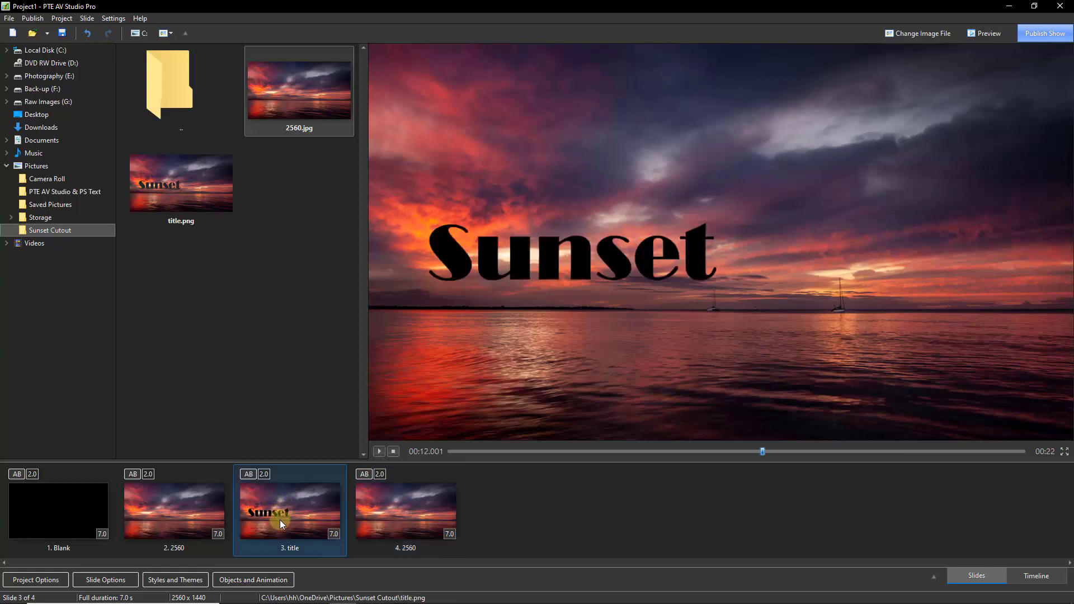
Open the title slide in Objects and Animation and add a full-slide Rectangle1
click(259, 581)
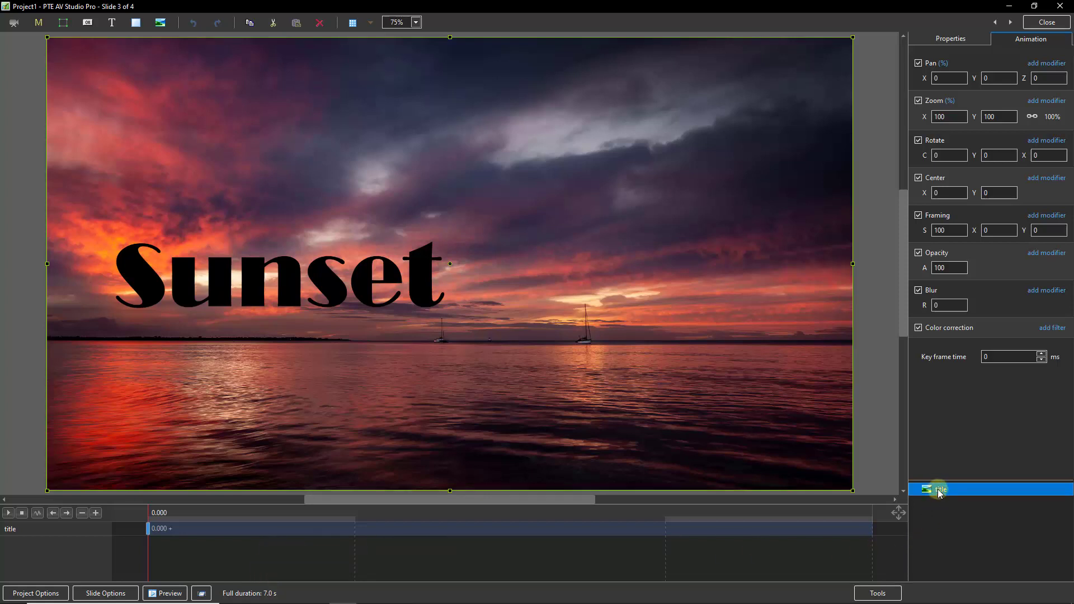
click(978, 534)
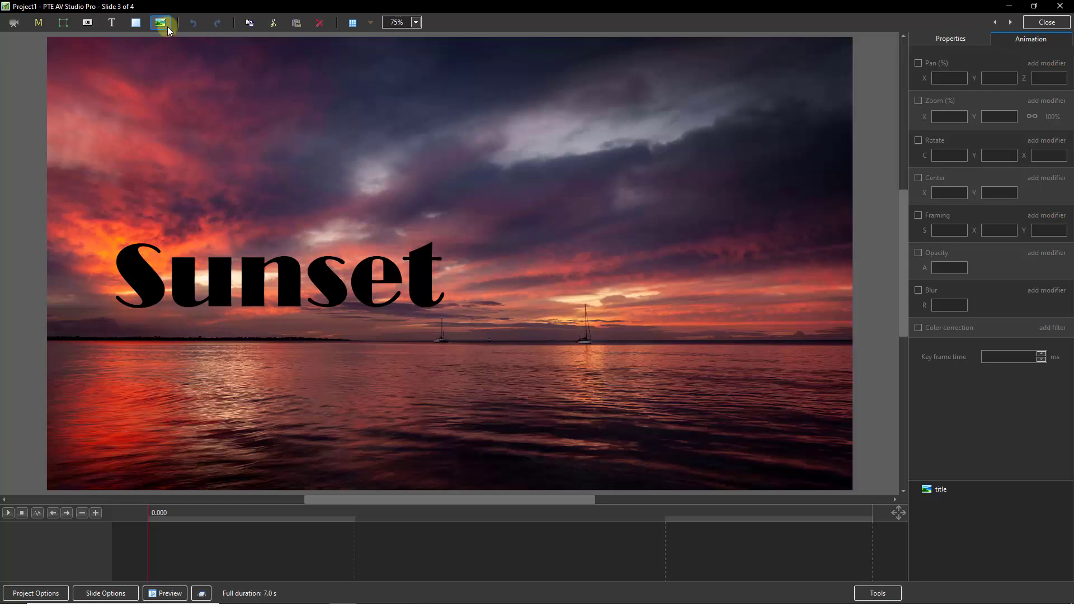
click(136, 24)
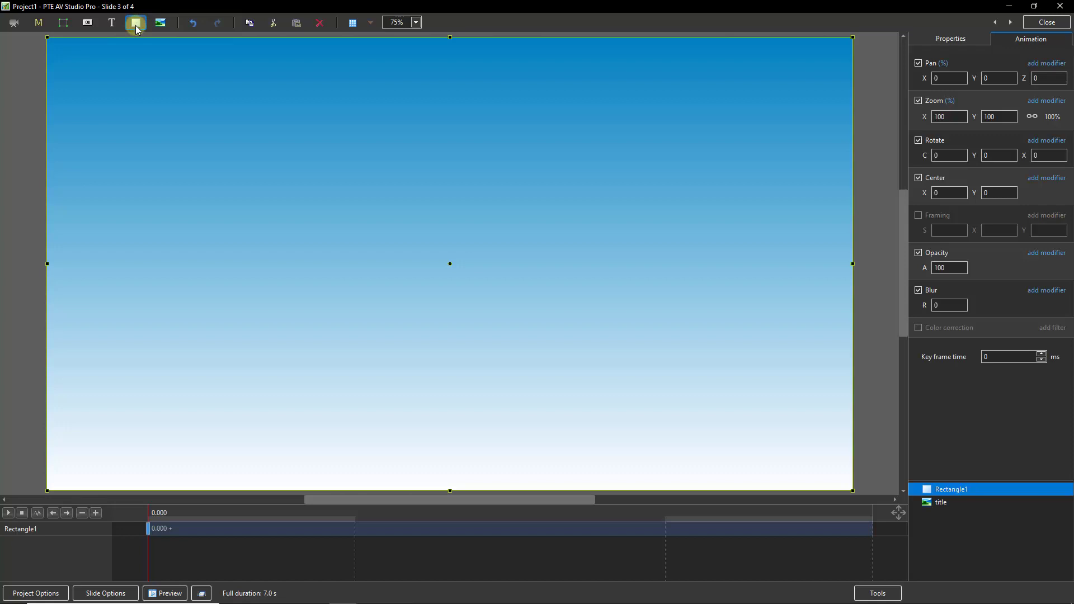
Set Rectangle1's fill mode to Solid with a near-white colour
click(955, 43)
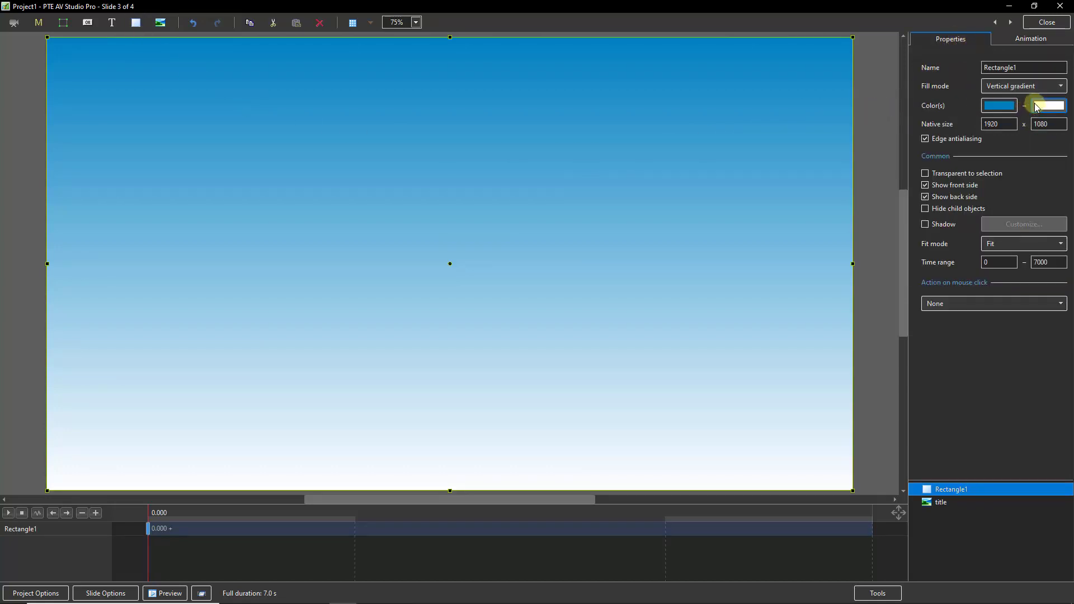
click(1059, 85)
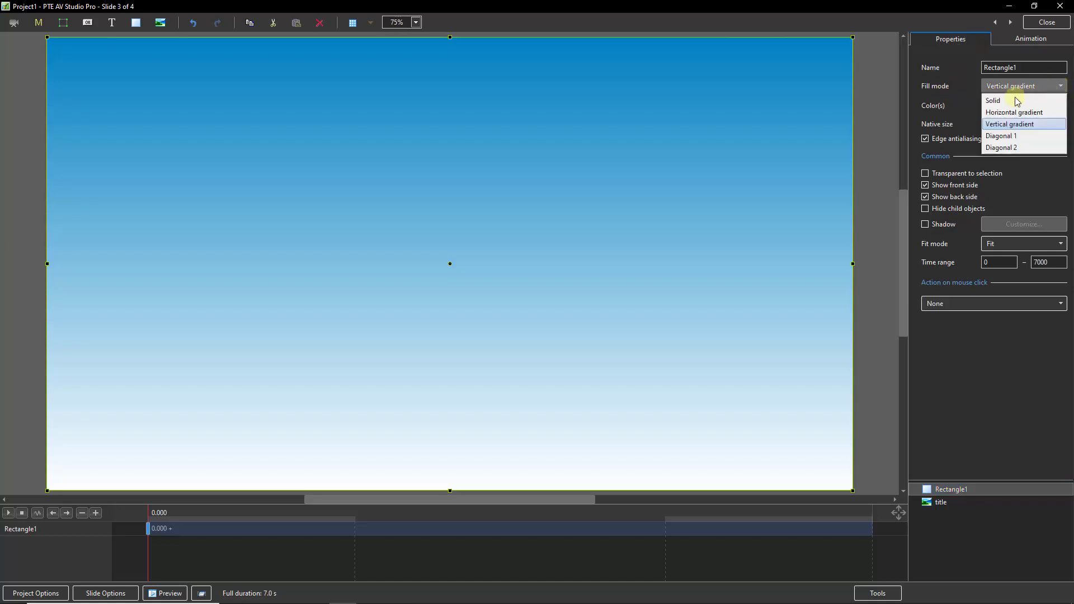
click(994, 101)
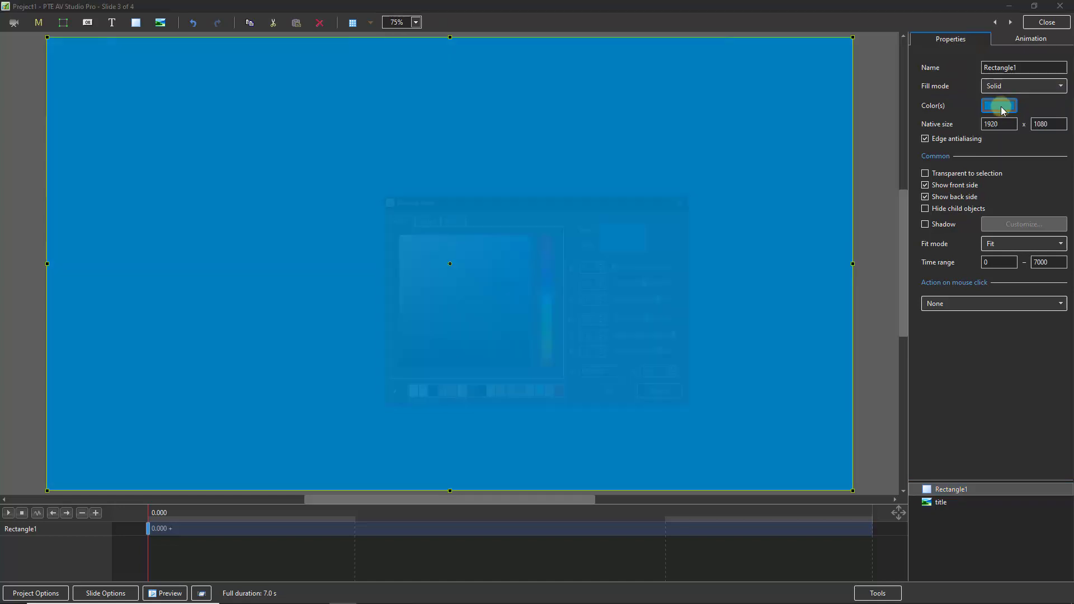
click(416, 397)
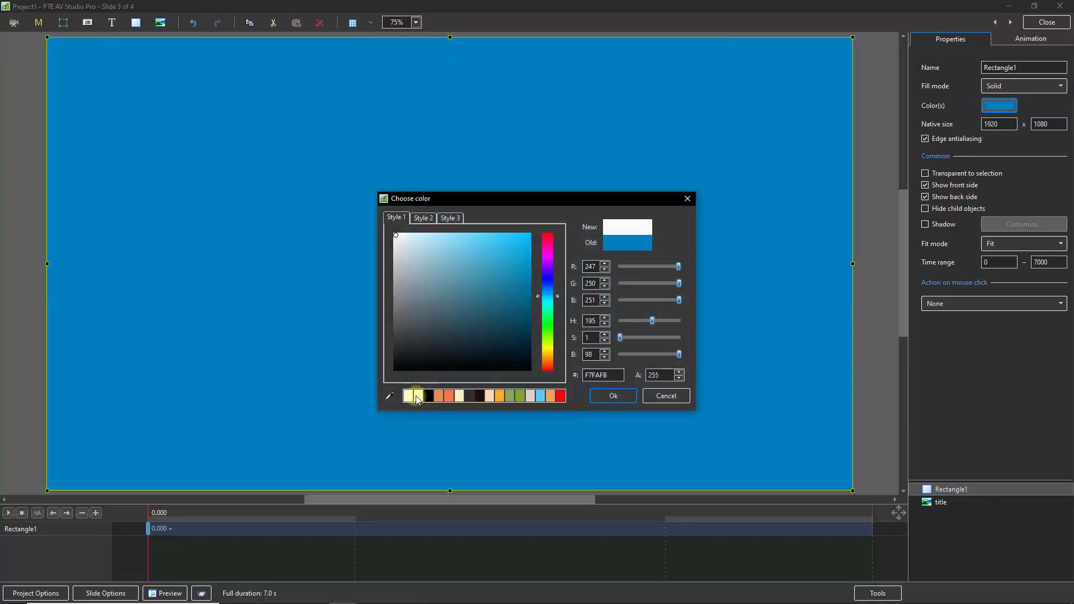
click(614, 396)
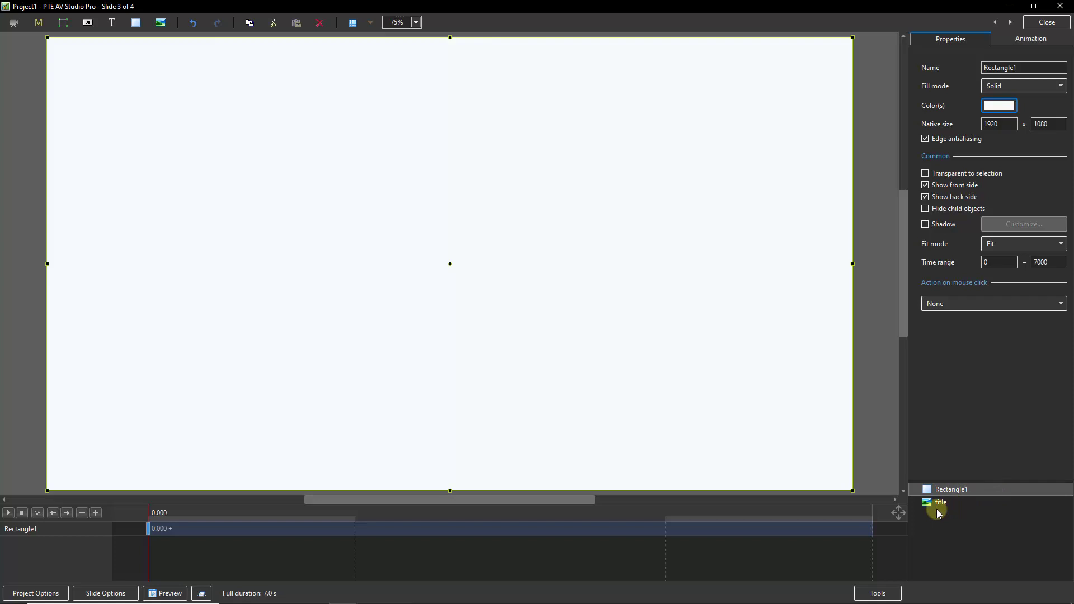
Move Rectangle1 below the title image in the stacking order
right_click(979, 489)
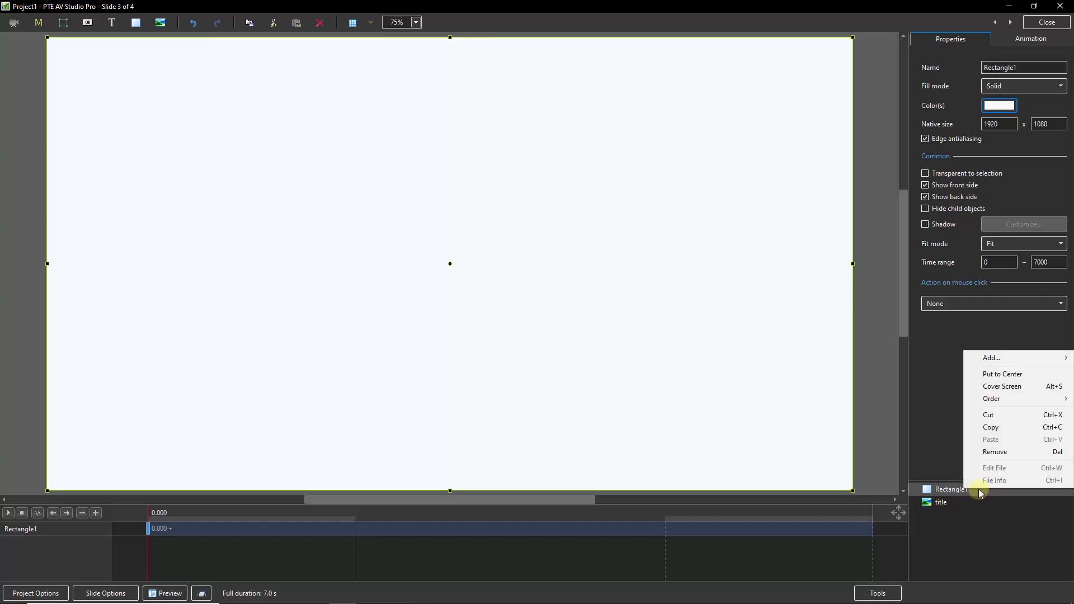
mouse_move(992, 402)
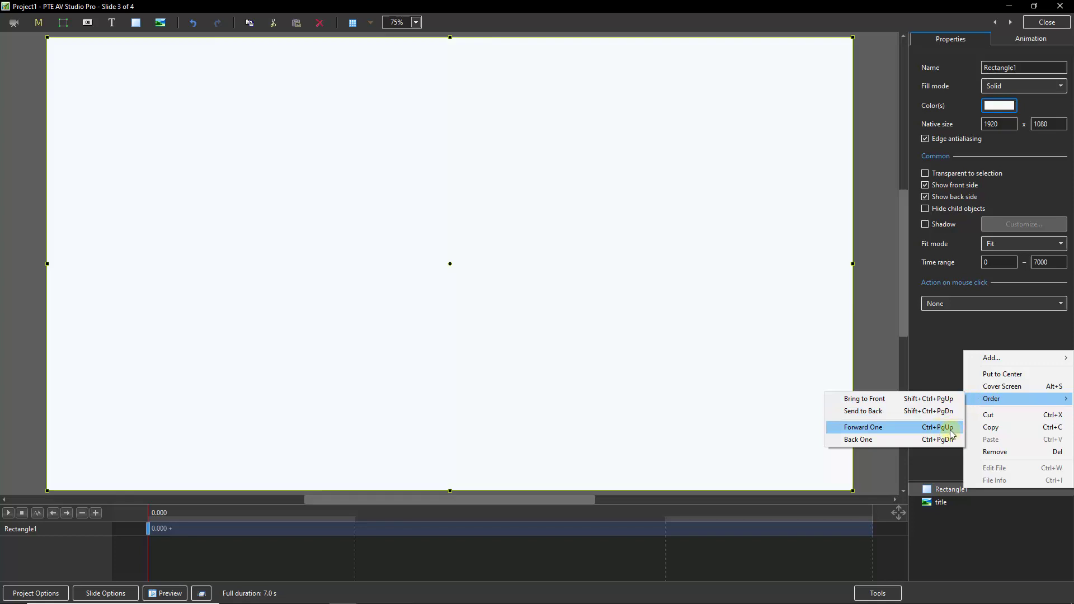
click(1005, 515)
click(949, 489)
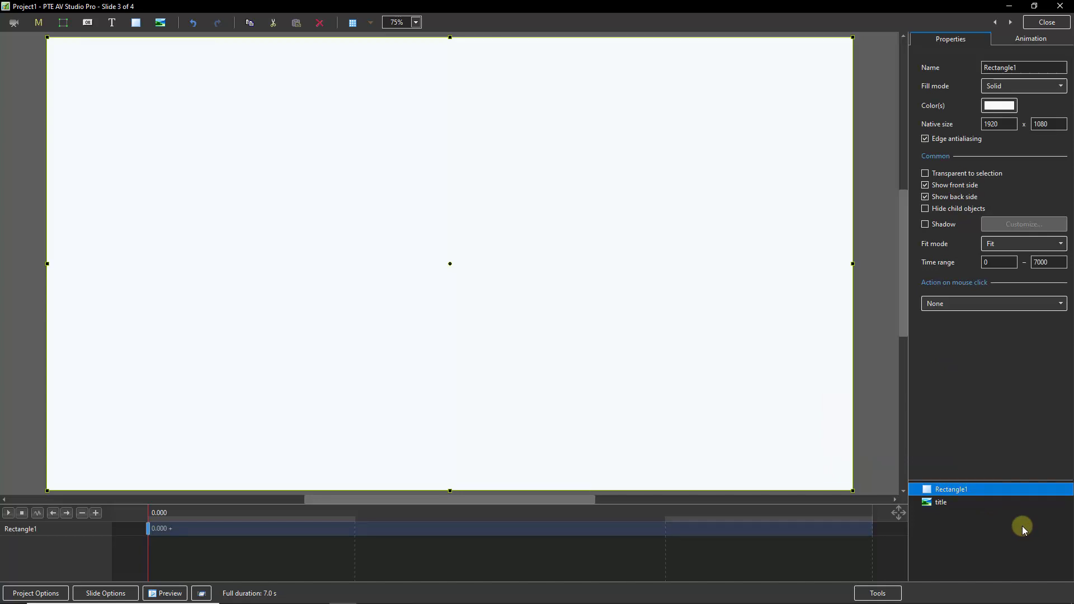
key(ctrl+Page_Down)
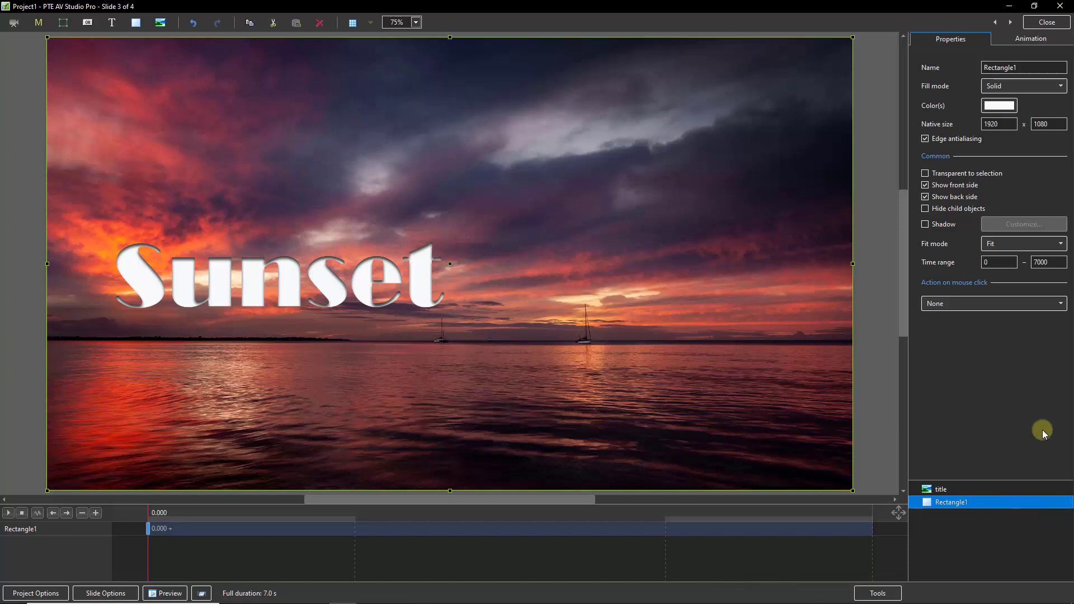
Recolour Rectangle1 light peach (FFDAA5) with the eyedropper sampled from the sunset sky
click(998, 106)
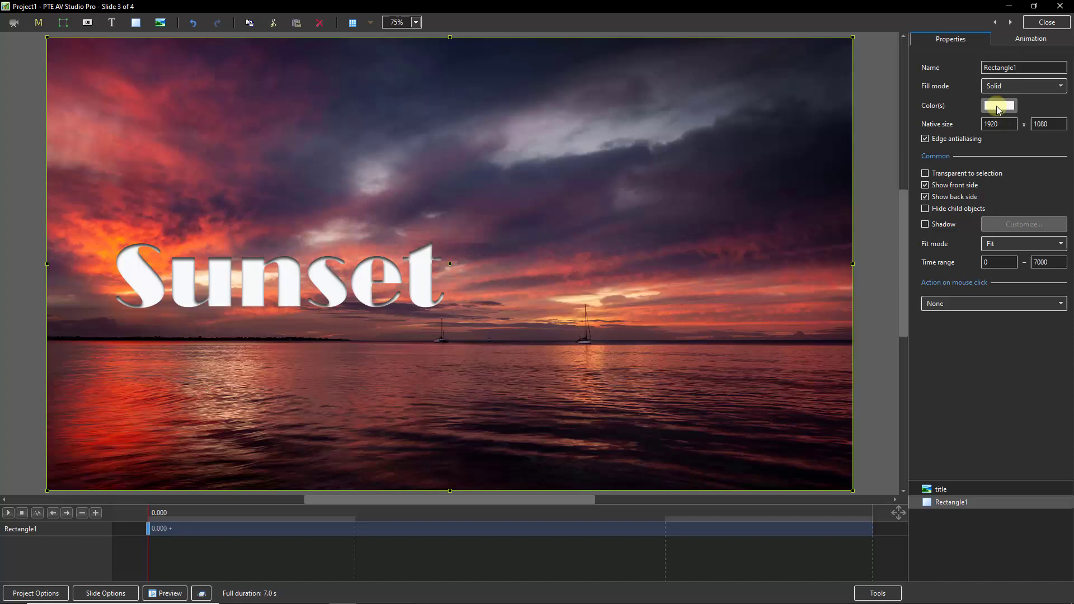
drag(559, 207, 757, 89)
click(587, 279)
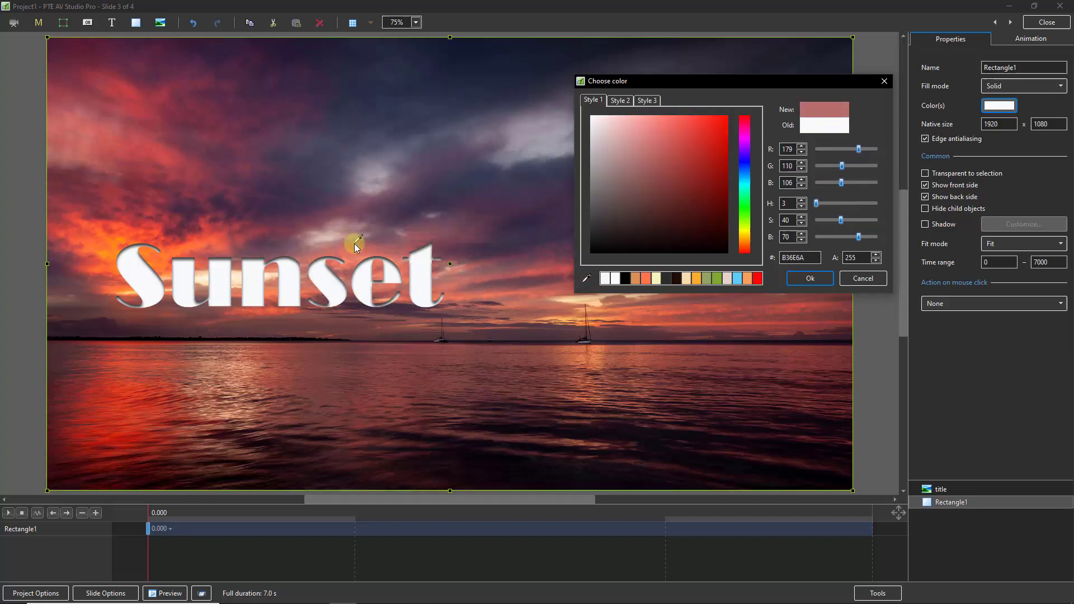
click(568, 302)
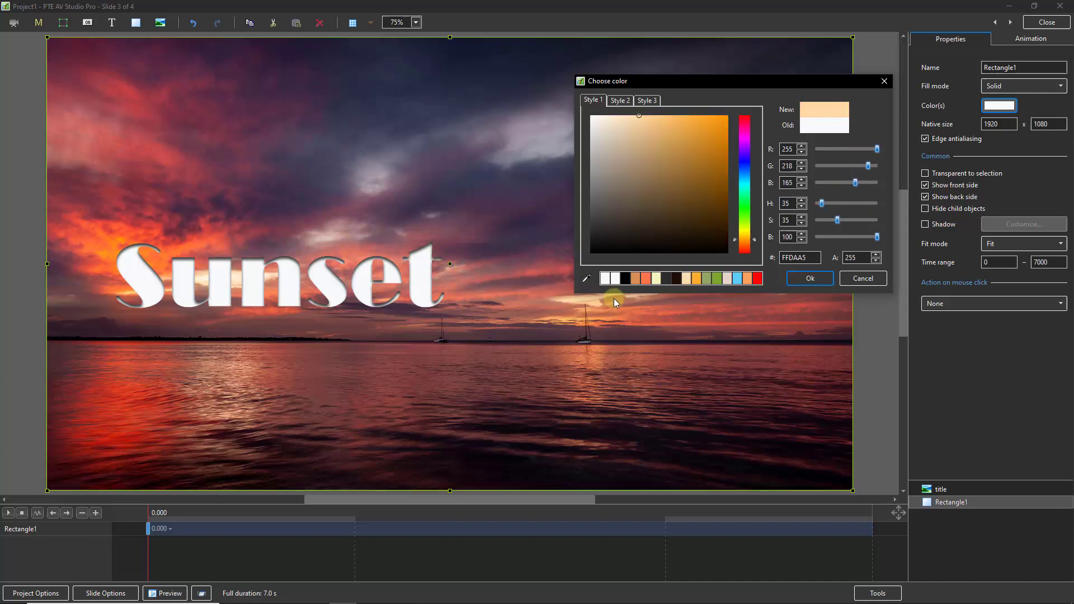
click(810, 278)
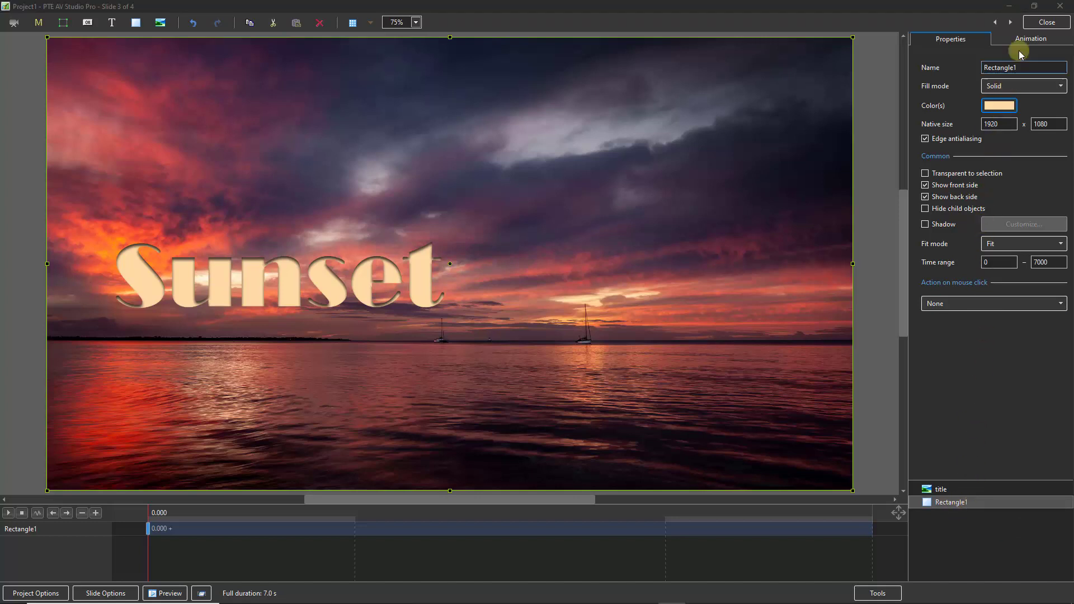
In the Timeline view, start slide 2 earlier and lengthen the title slide
click(1044, 24)
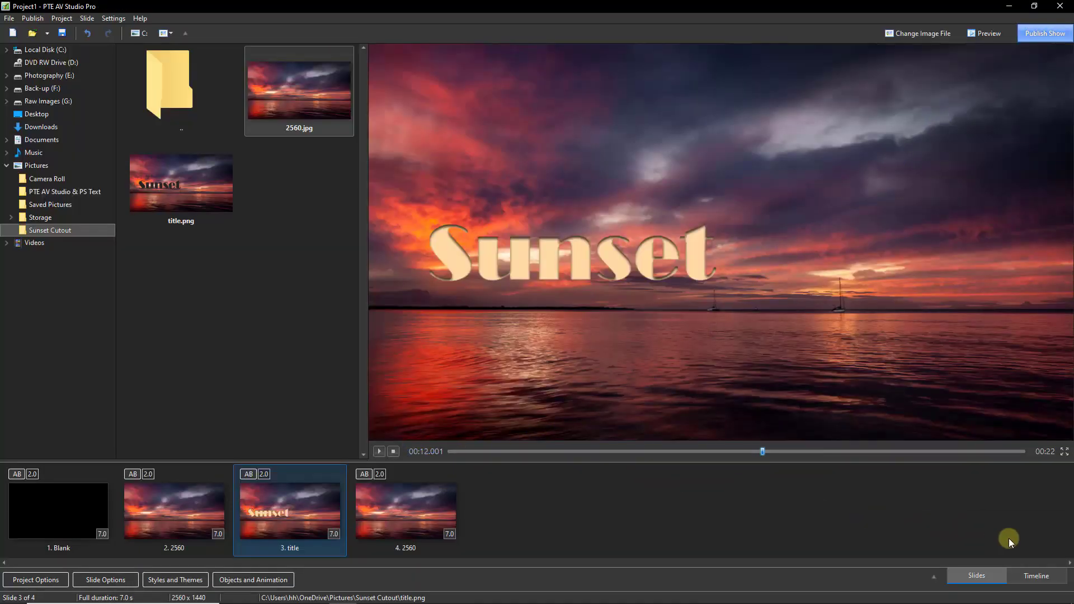
click(1034, 578)
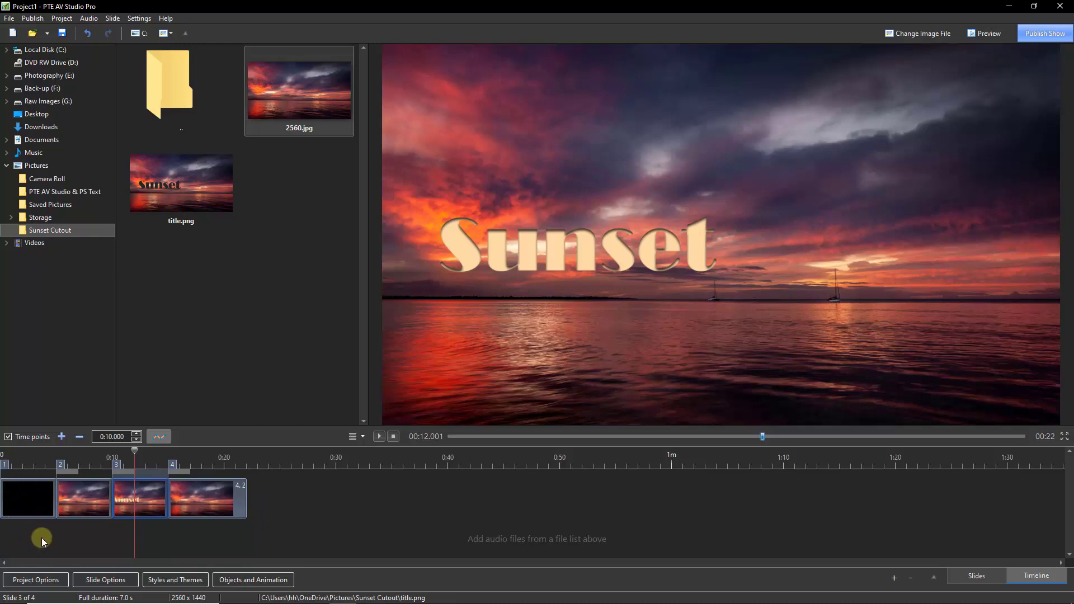
drag(83, 496, 34, 493)
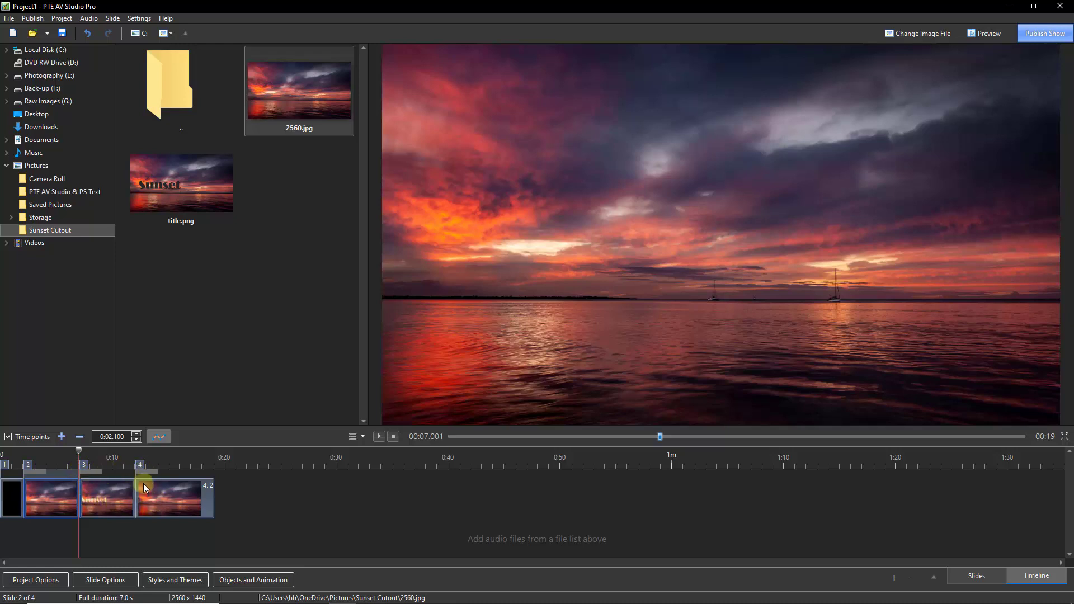
drag(142, 465, 152, 465)
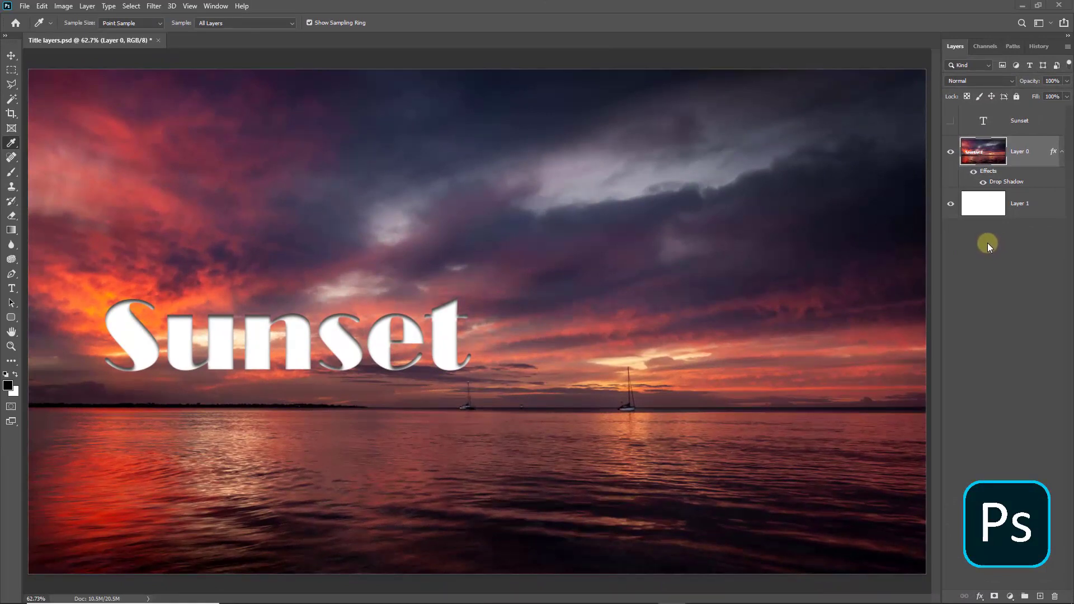
Open the Layer Style dialog from Layer 0's Effects row
click(994, 186)
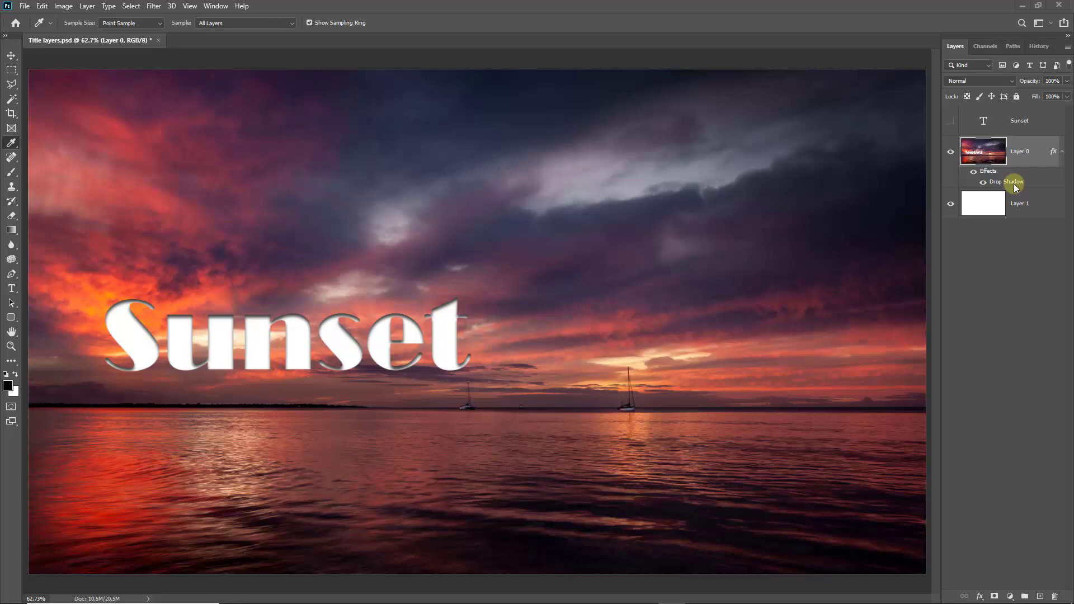
double_click(988, 174)
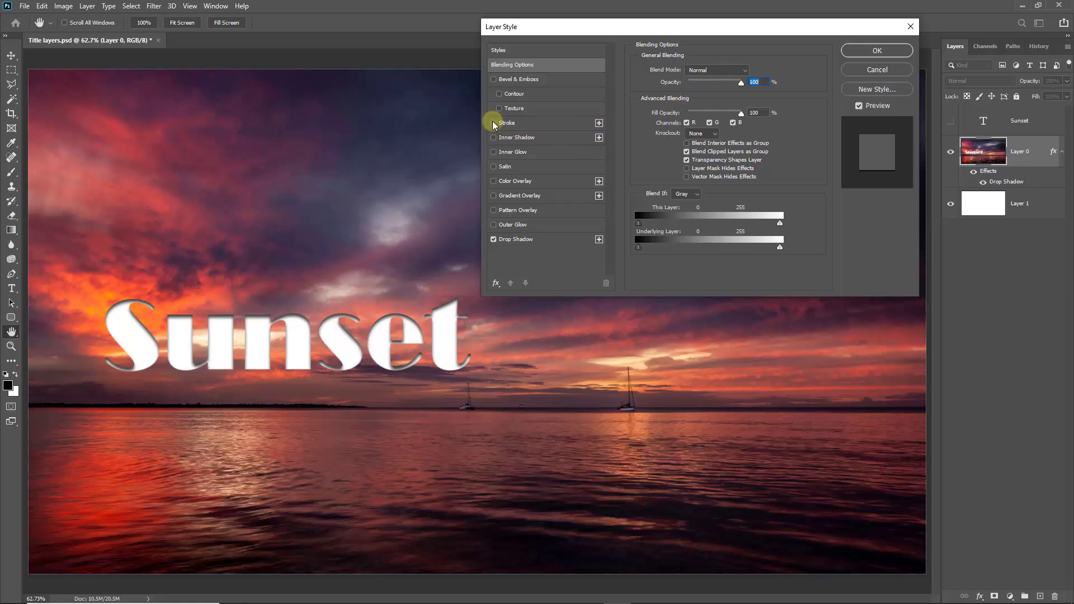
Enable a black Stroke on Layer 0, positioned Outside with 1 px size
click(494, 124)
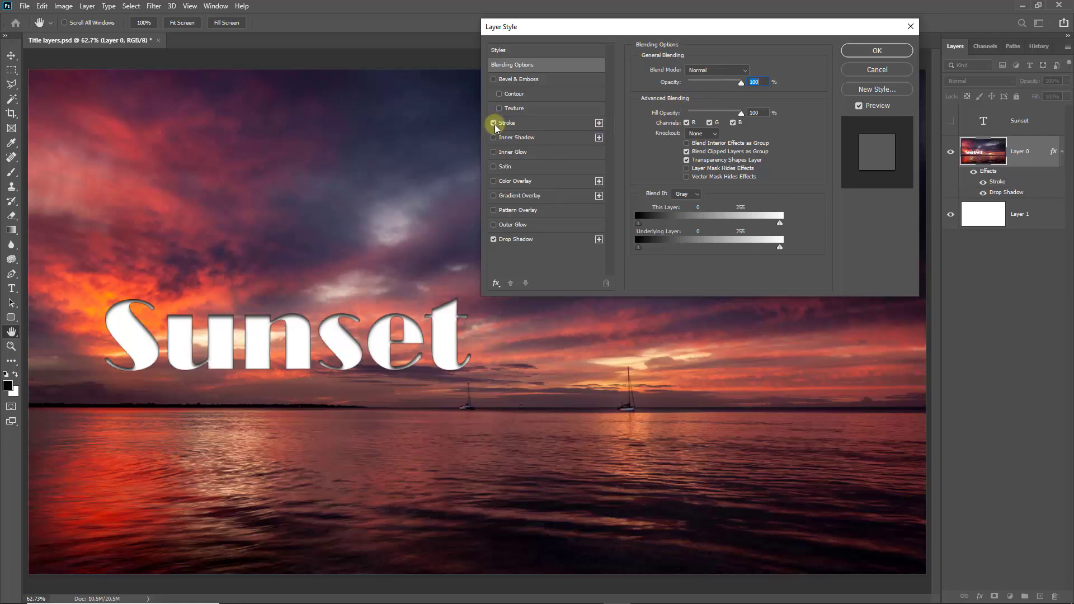
click(547, 124)
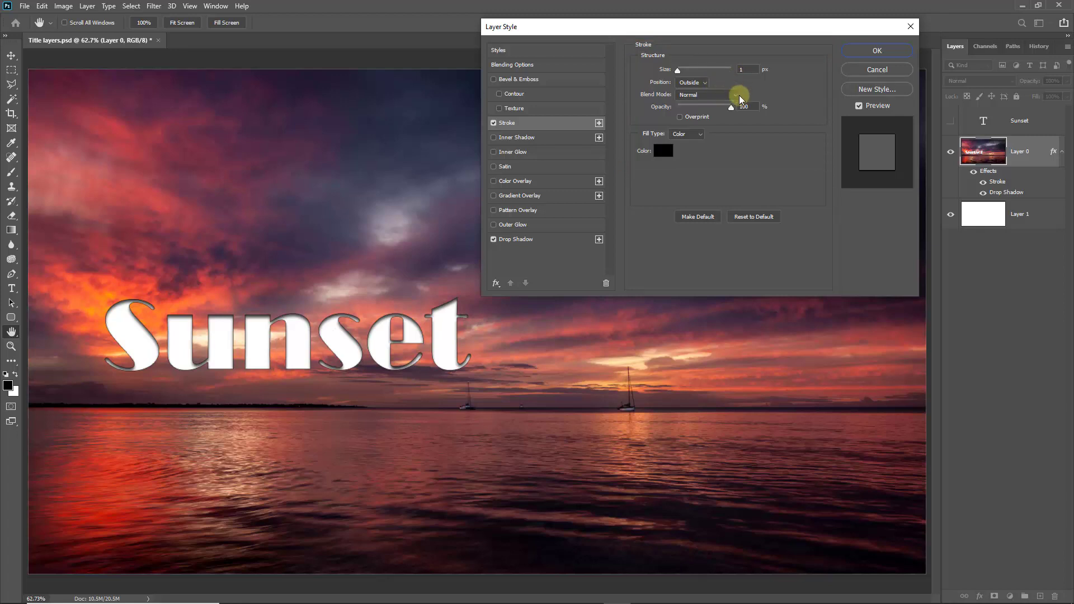
click(705, 84)
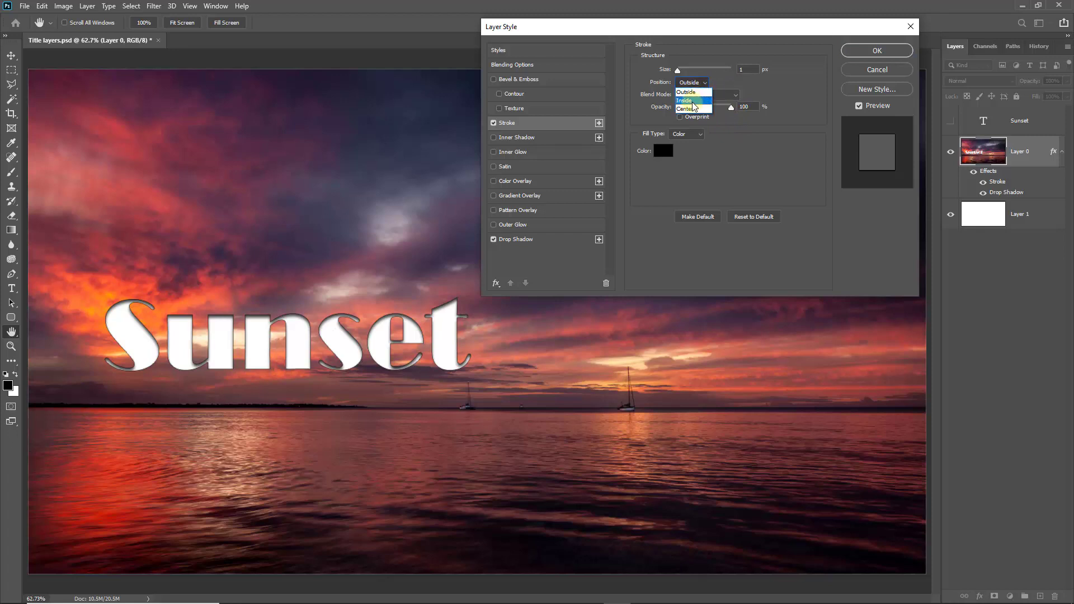
click(694, 102)
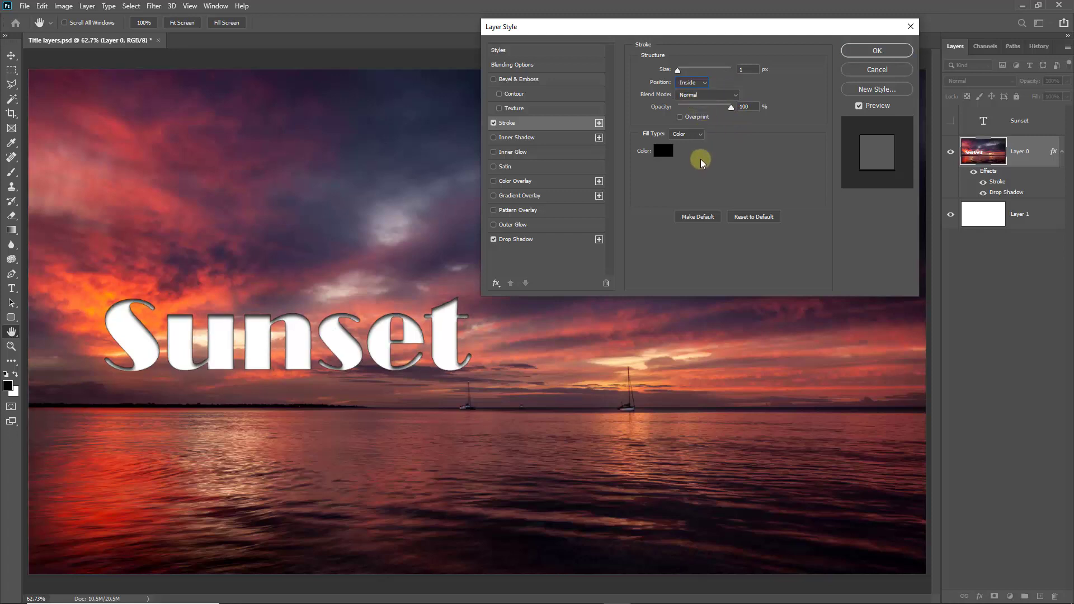
click(705, 83)
click(699, 93)
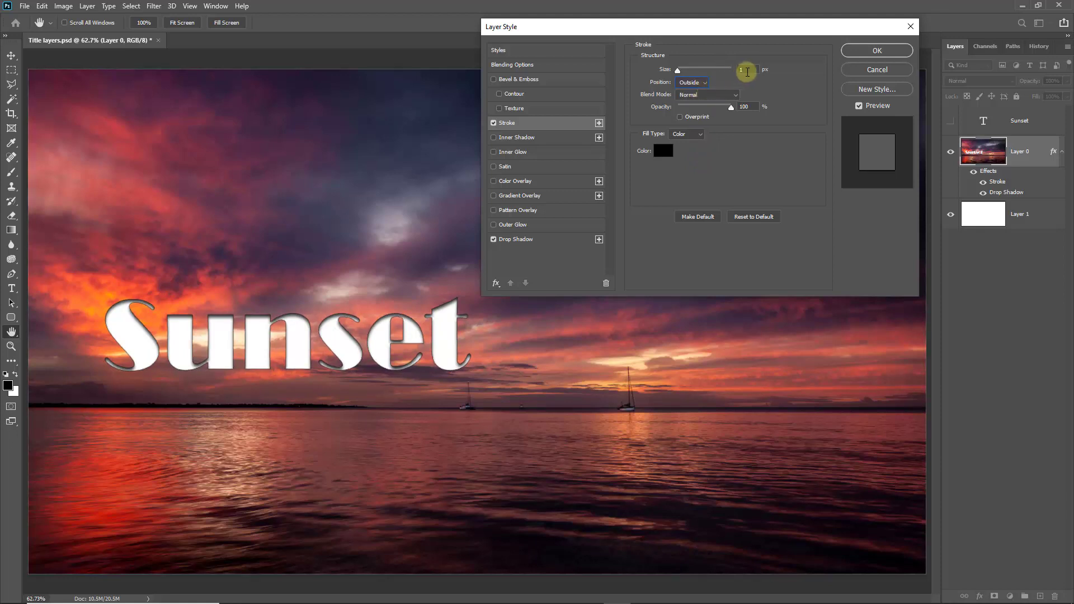
double_click(744, 70)
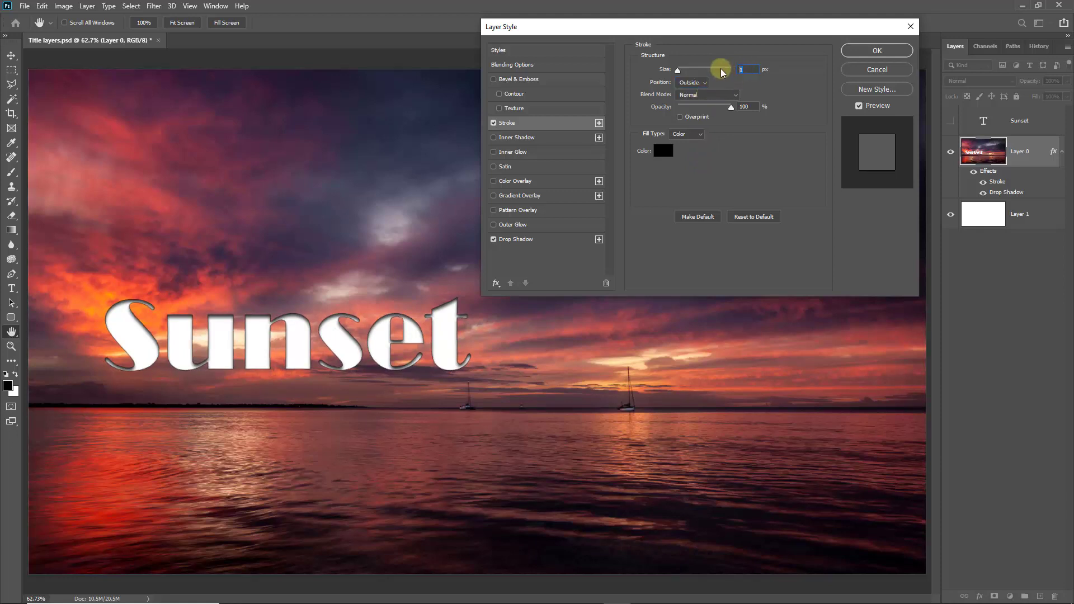
text(3)
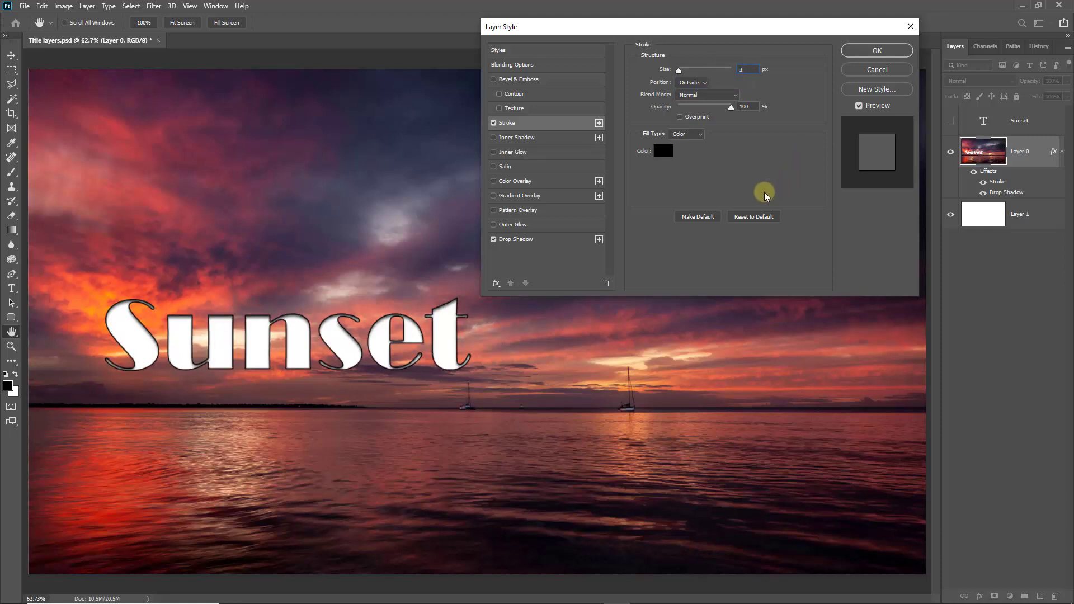
double_click(745, 71)
text(1)
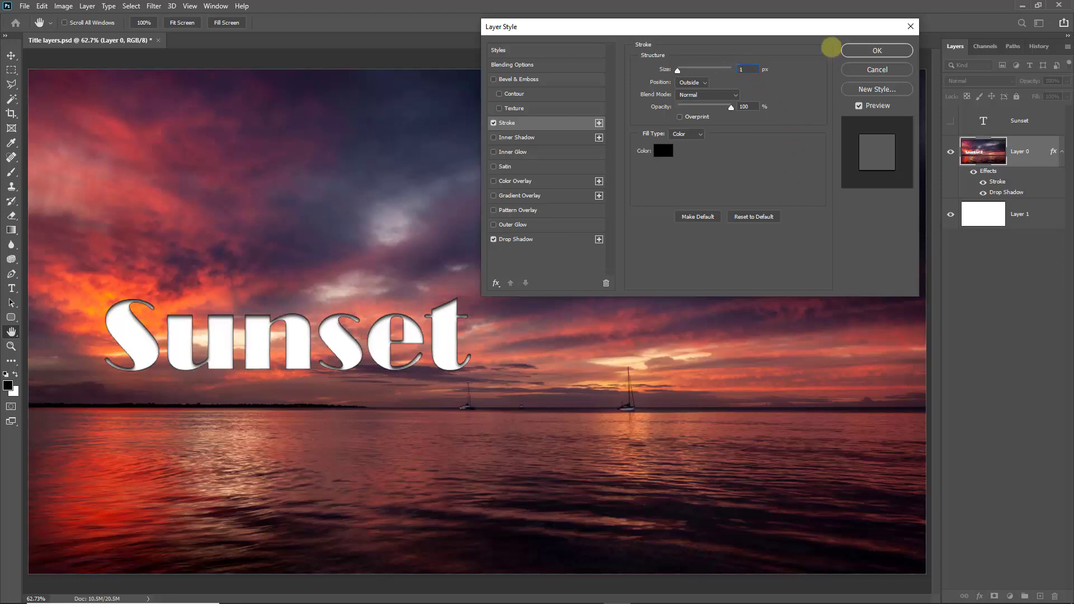
Confirm the Stroke and Drop Shadow effects with OK
click(876, 51)
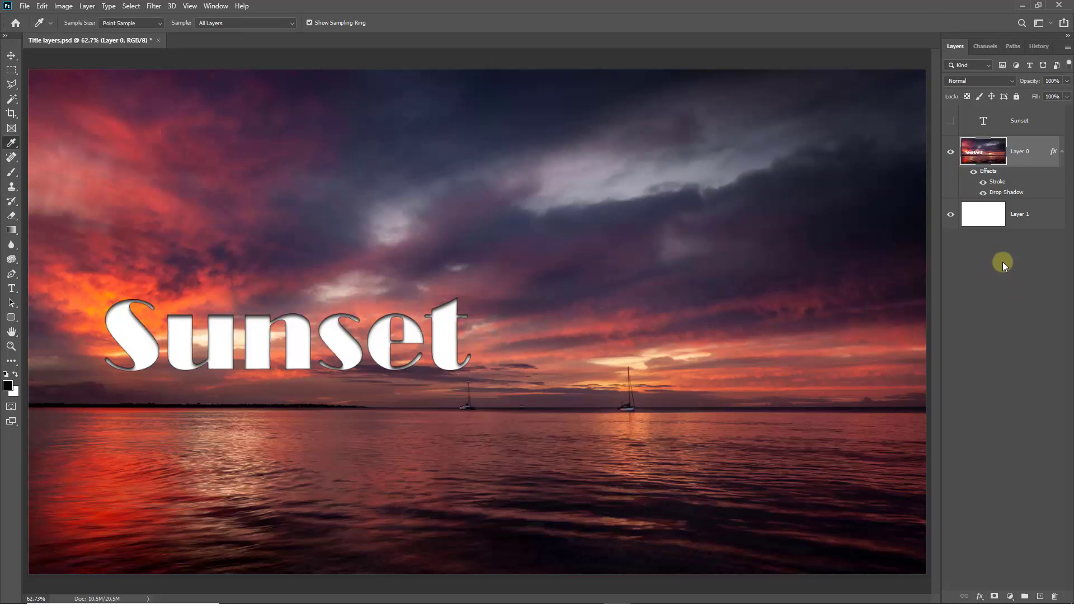